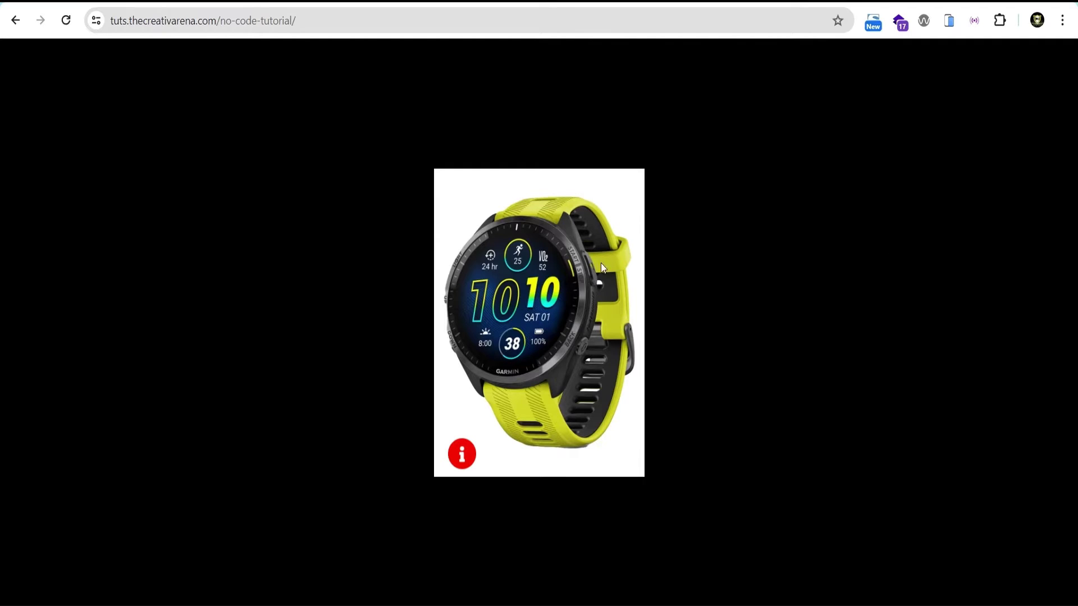
Preview the finished watch card's dark overlay by hovering its red info icon on the live page
{"action": "mouse_move", "coordinate": [459, 445]}
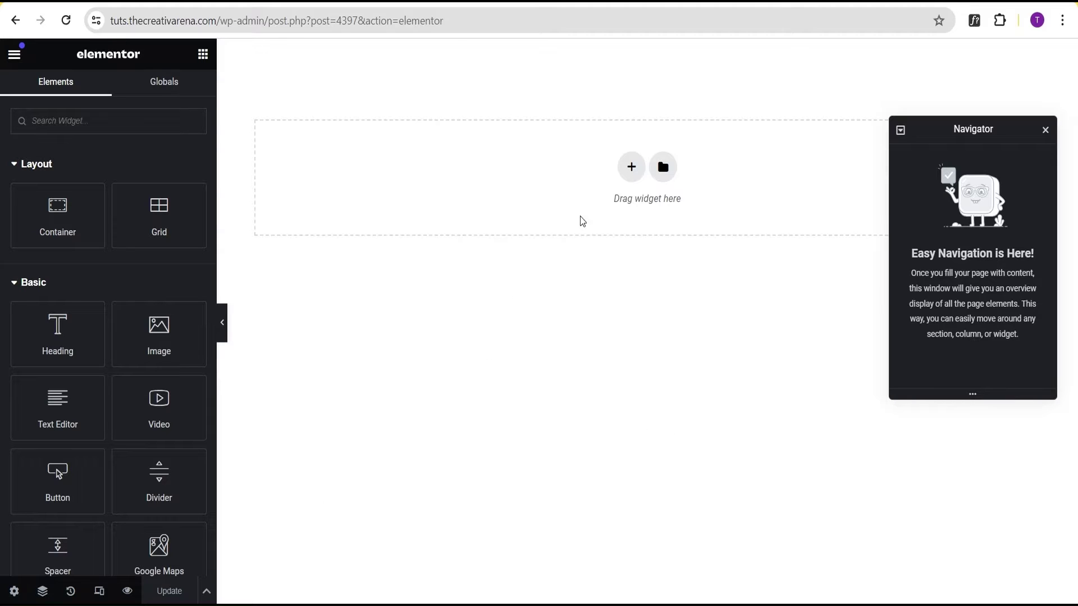
Add a single-structure flexbox container with full-width content
{"action": "left_click", "coordinate": [630, 167]}
{"action": "left_click", "coordinate": [603, 222]}
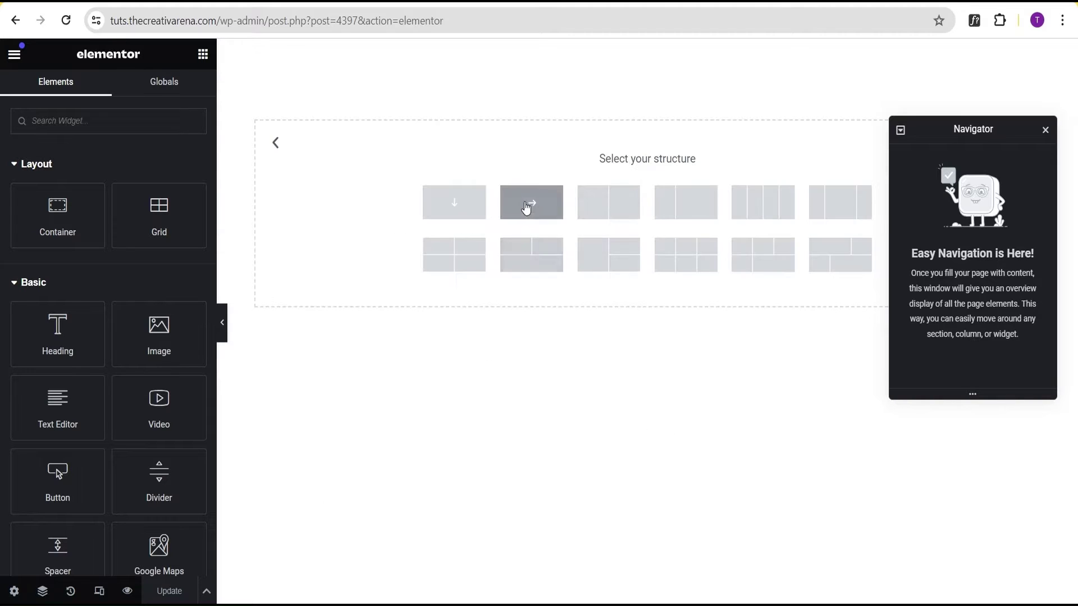
{"action": "left_click", "coordinate": [526, 207]}
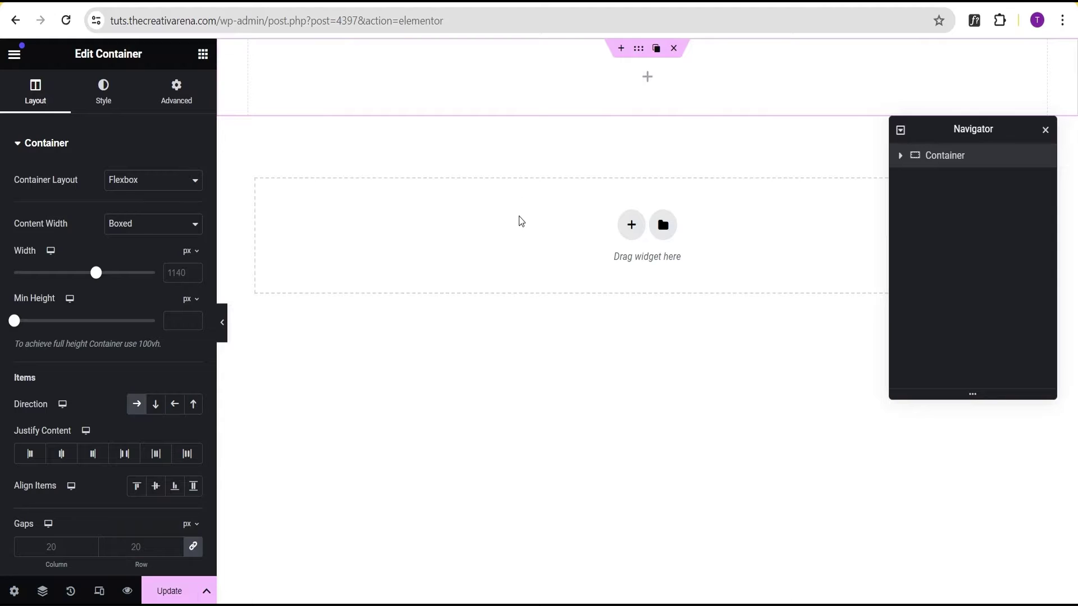
{"action": "left_click", "coordinate": [124, 229]}
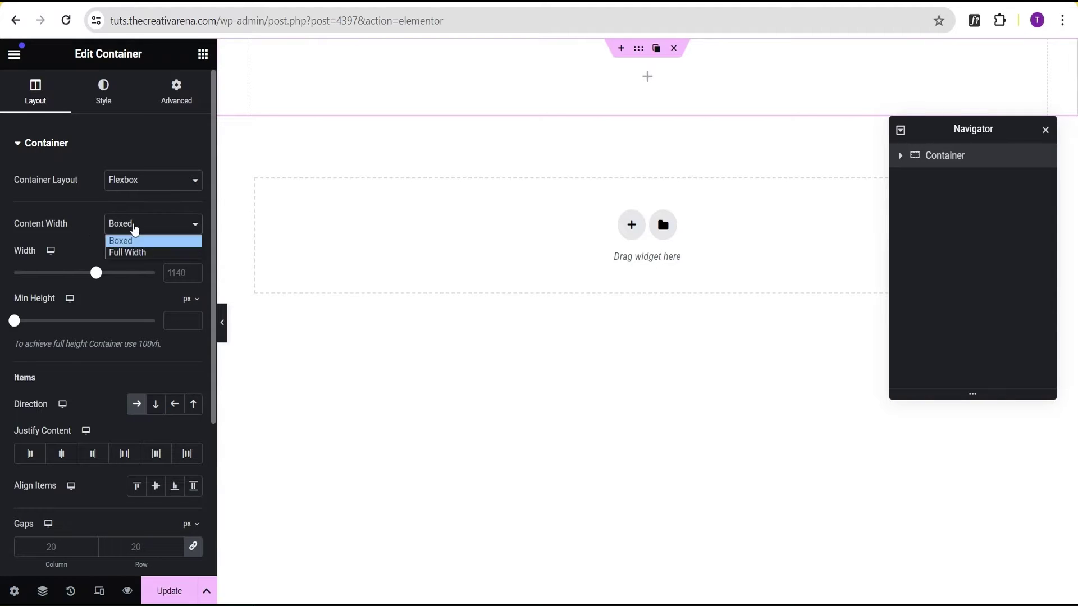
{"action": "left_click", "coordinate": [133, 254]}
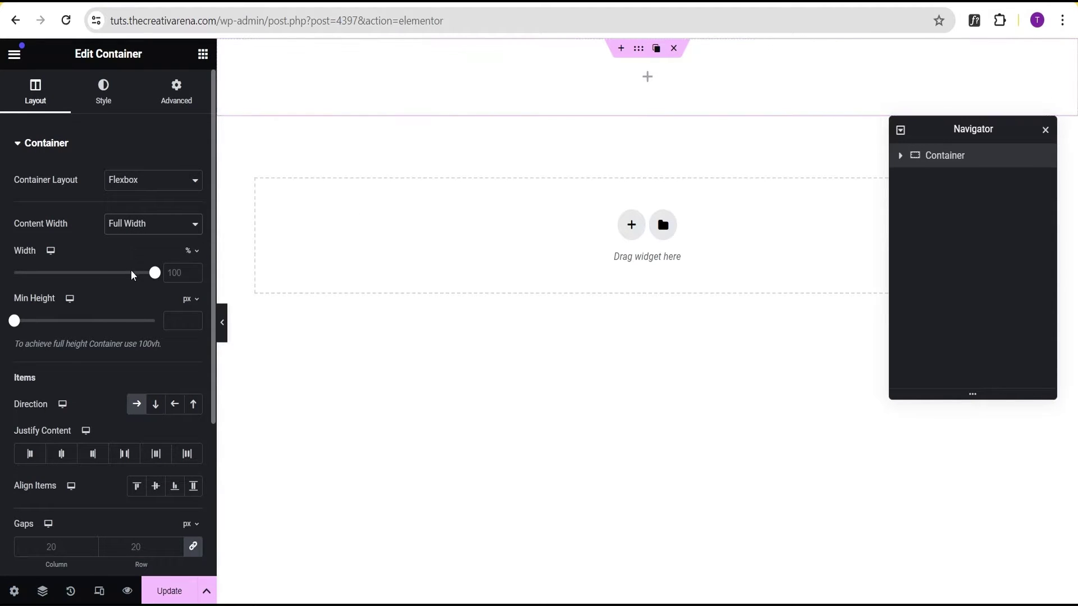
Give the container a 100 vh minimum height with content centred both ways
{"action": "left_click", "coordinate": [196, 302]}
{"action": "left_click", "coordinate": [191, 369]}
{"action": "left_click_drag", "start_coordinate": [15, 322], "coordinate": [159, 322]}
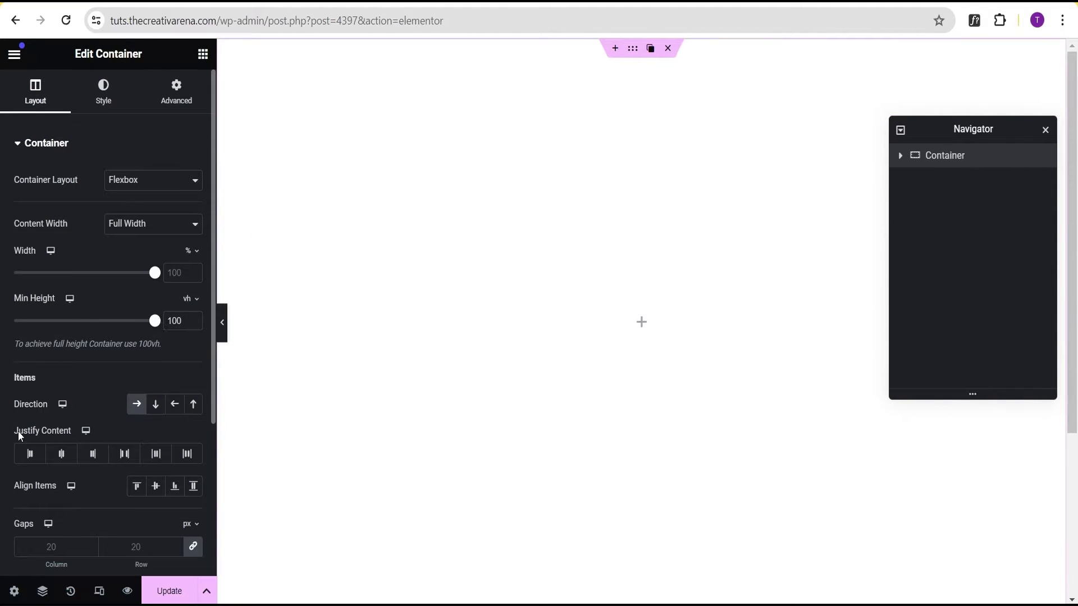
{"action": "left_click", "coordinate": [62, 454]}
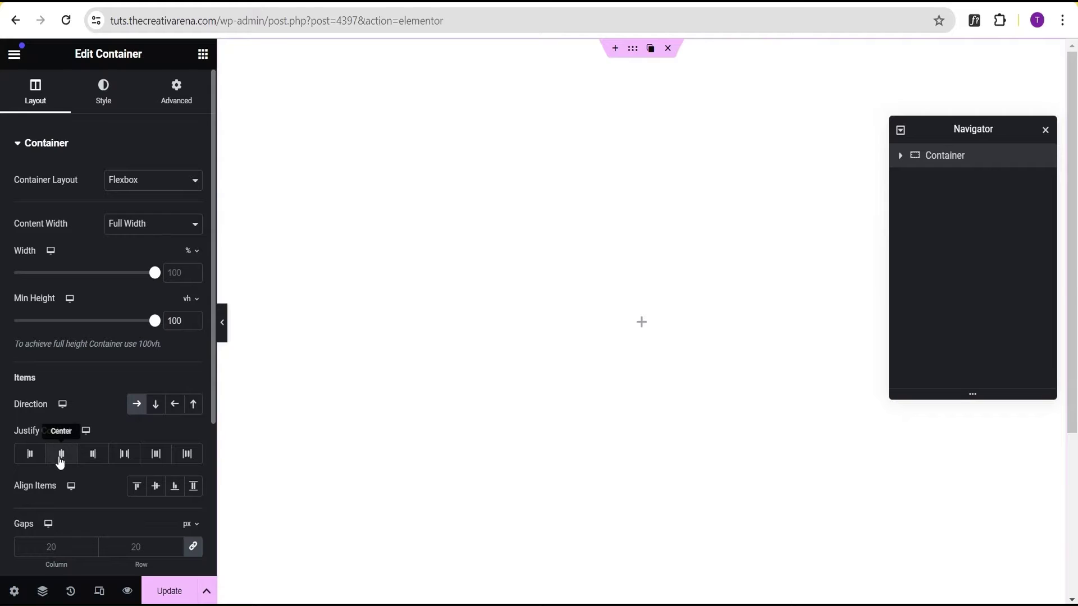
{"action": "left_click", "coordinate": [156, 490]}
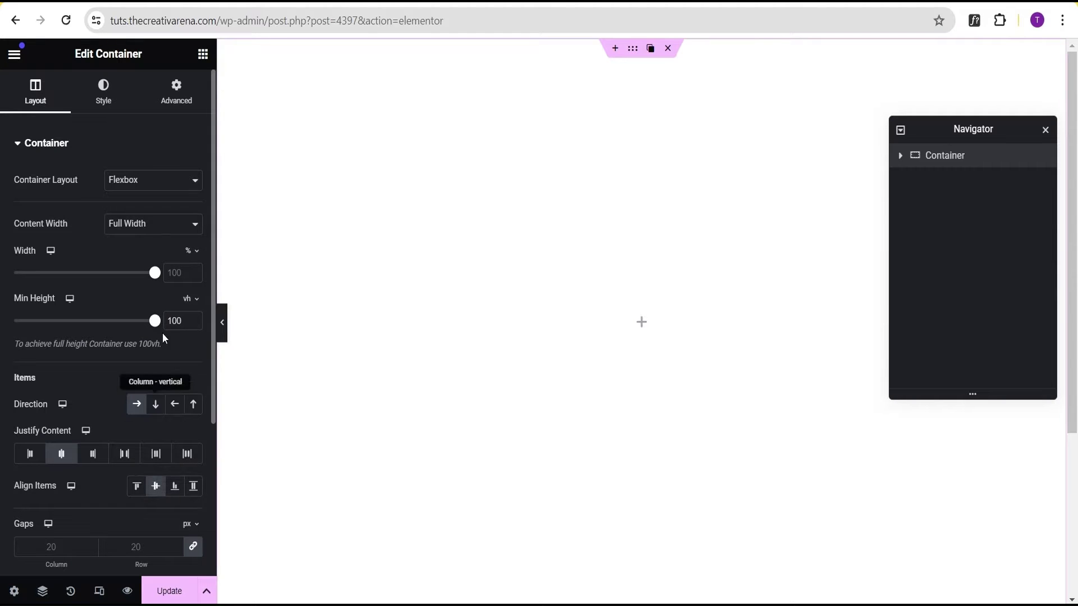
Set the container's classic background colour to black #000000
{"action": "left_click", "coordinate": [103, 96]}
{"action": "left_click", "coordinate": [136, 212]}
{"action": "left_click", "coordinate": [194, 245]}
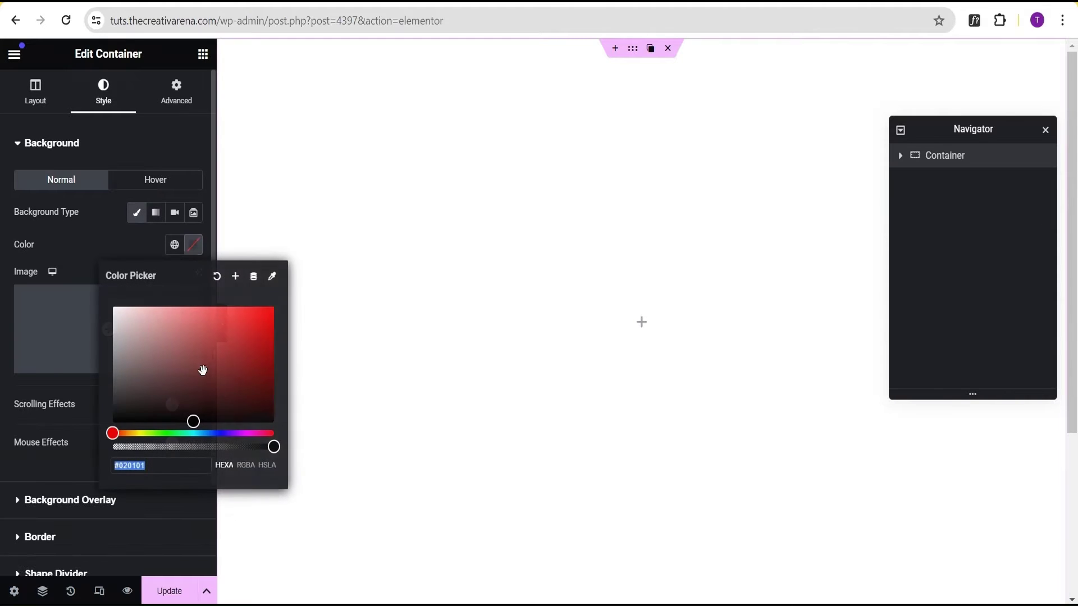
{"action": "left_click", "coordinate": [193, 422]}
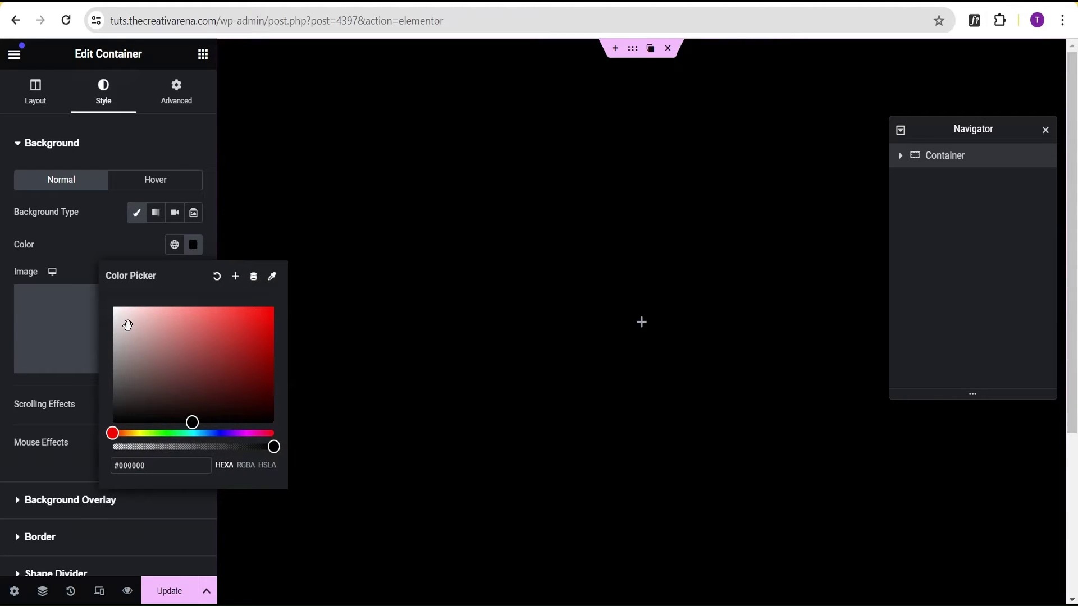
{"action": "left_click", "coordinate": [94, 238]}
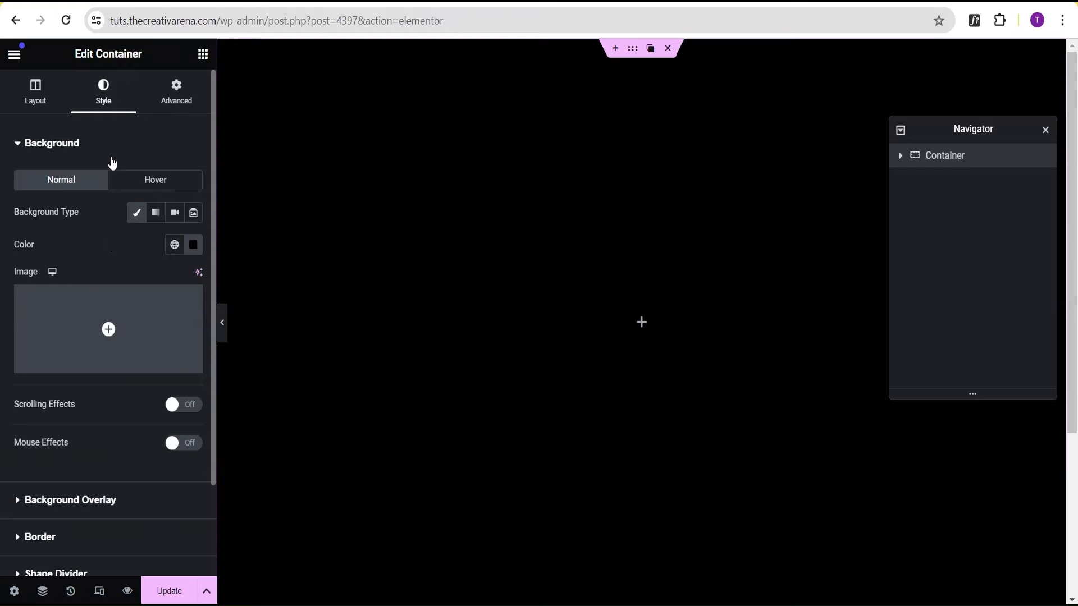
{"action": "left_click", "coordinate": [203, 54]}
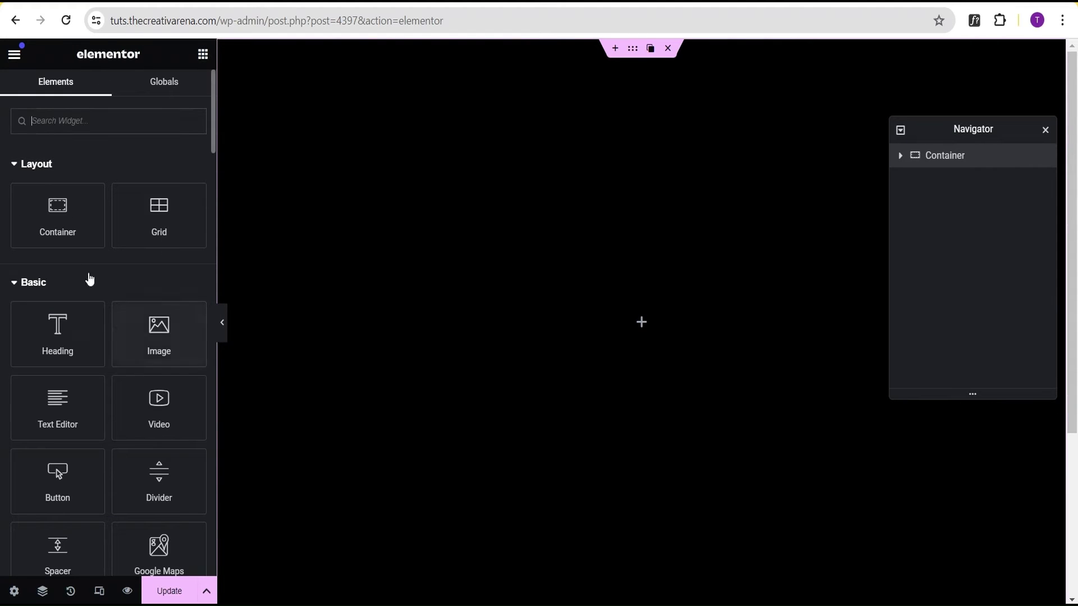
Place a new full-width Container inside the black section
{"action": "left_click_drag", "start_coordinate": [54, 216], "coordinate": [624, 335]}
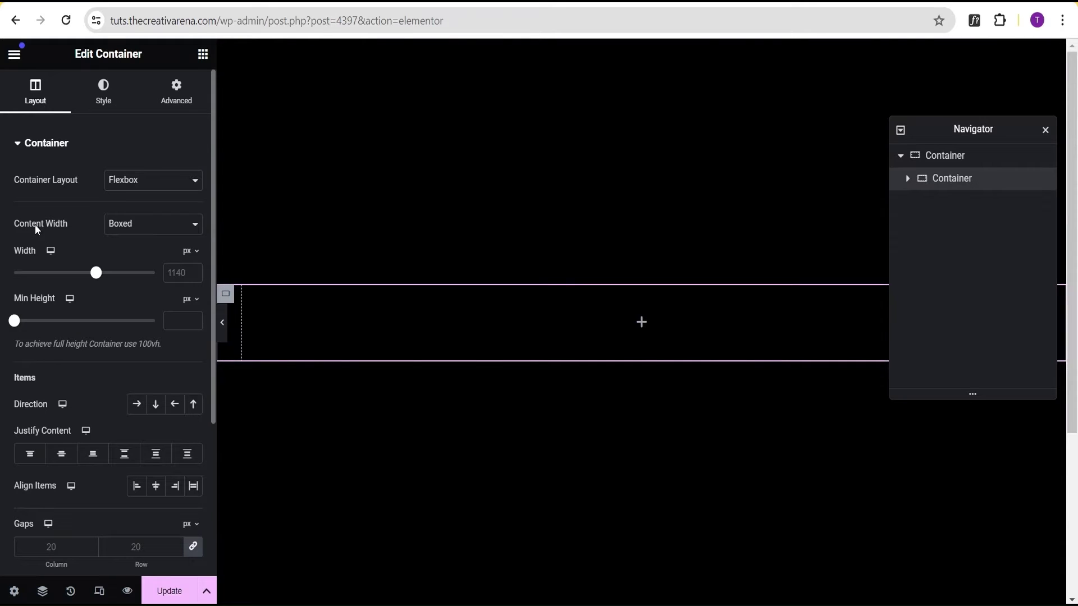
{"action": "left_click", "coordinate": [130, 224]}
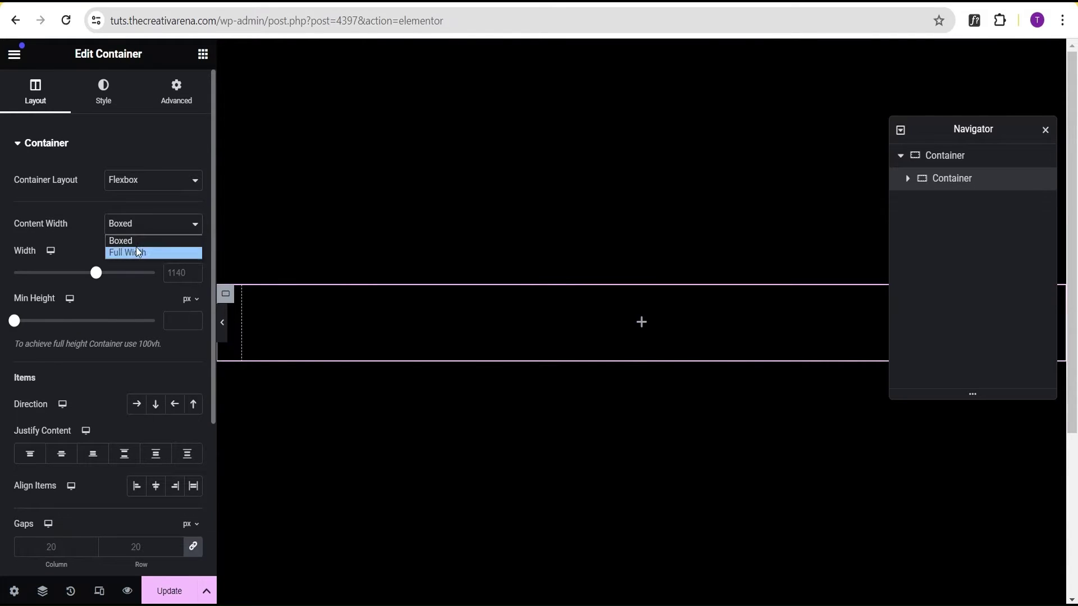
{"action": "left_click", "coordinate": [136, 247]}
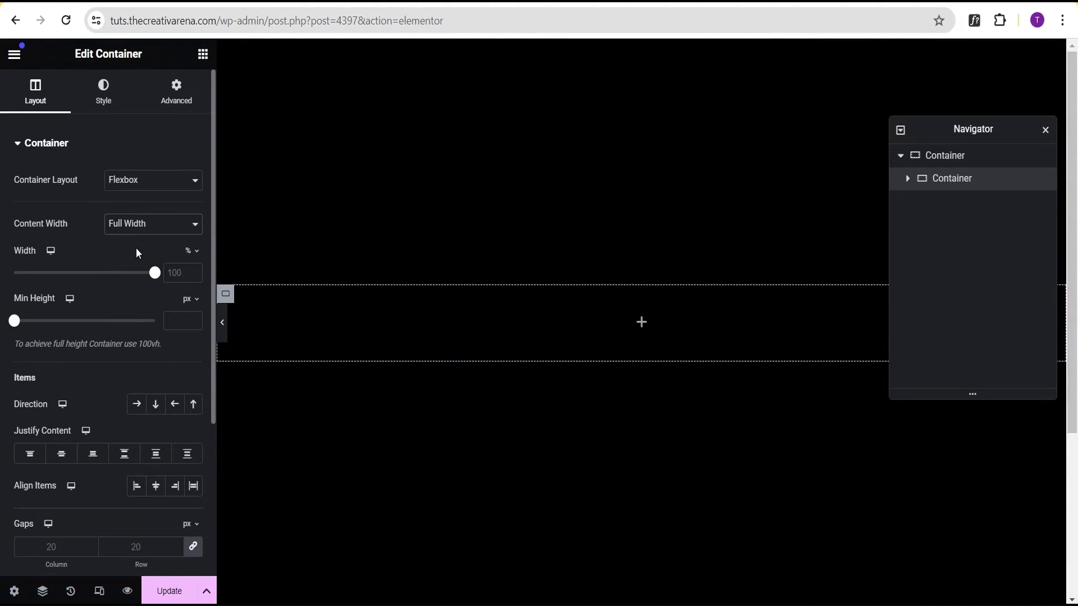
Set the inner container's width to 300 px and minimum height to 400
{"action": "left_click", "coordinate": [192, 251]}
{"action": "left_click", "coordinate": [194, 254]}
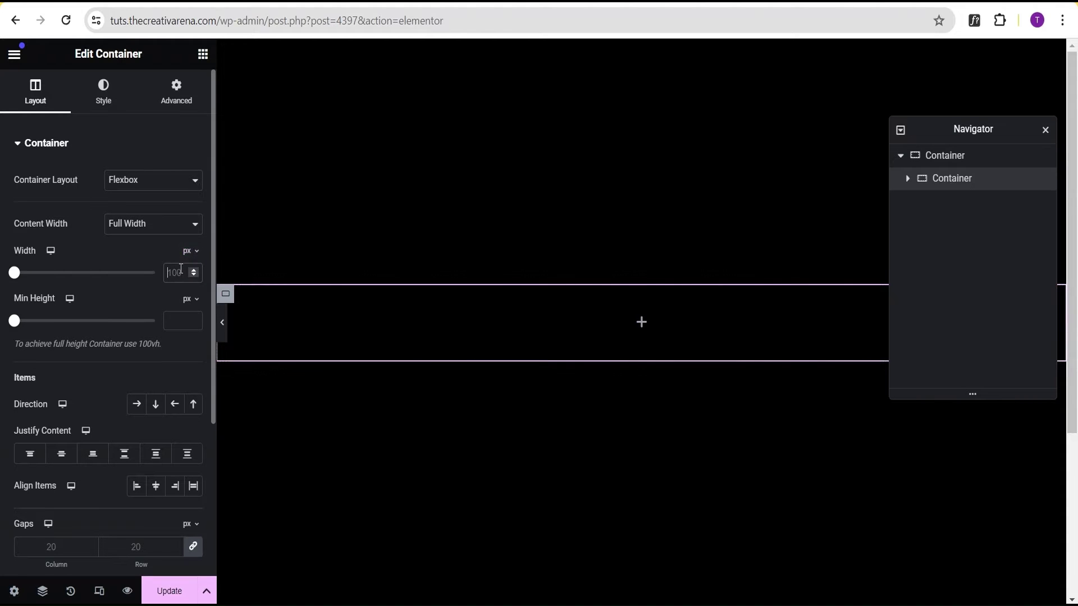
{"action": "left_click", "coordinate": [181, 269]}
{"action": "type", "text": "300"}
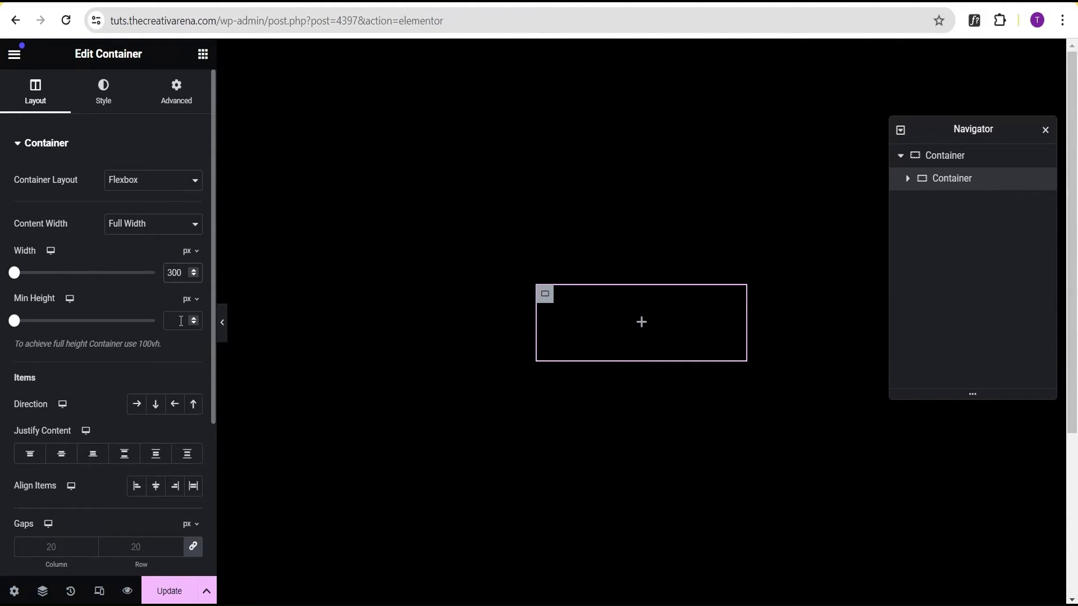
{"action": "left_click", "coordinate": [171, 320]}
{"action": "type", "text": "4"}
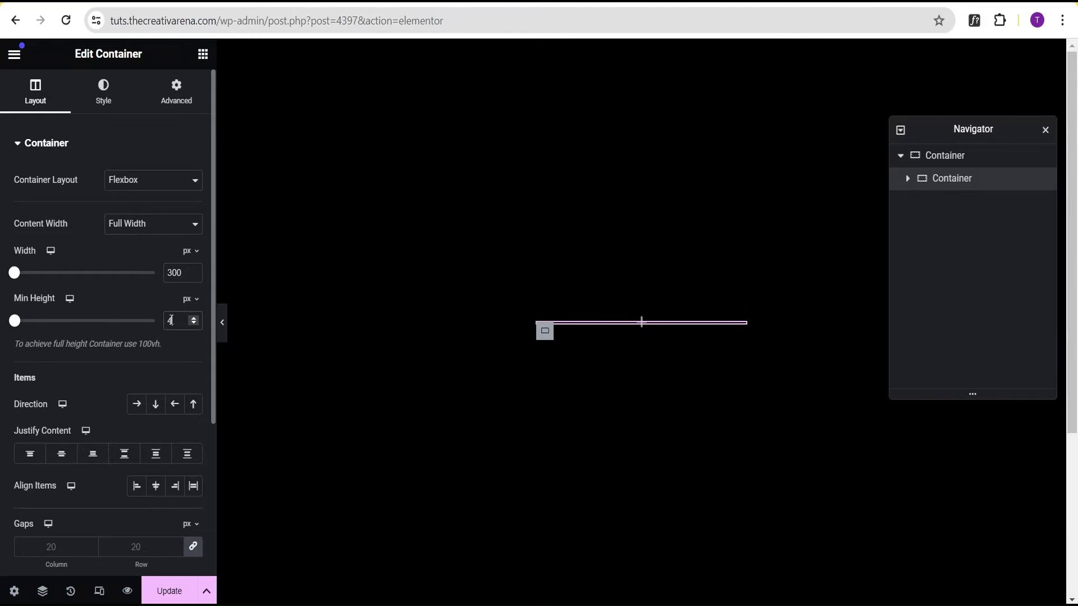
{"action": "type", "text": "00"}
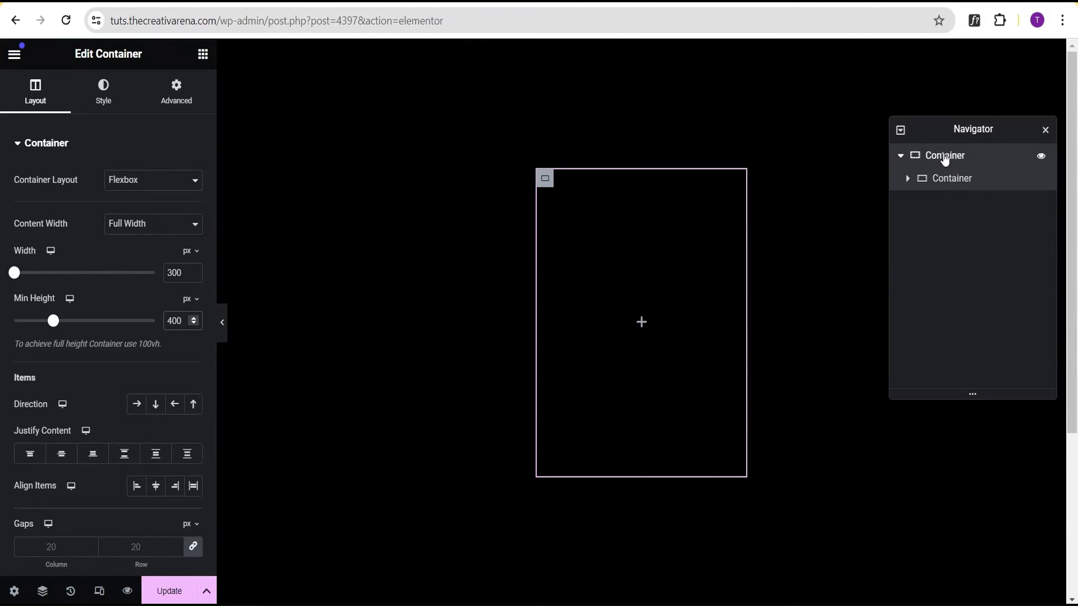
Rename the outer container to 'parent' in the Navigator, fixing the typo
{"action": "left_click", "coordinate": [945, 159]}
{"action": "double_click", "coordinate": [945, 161]}
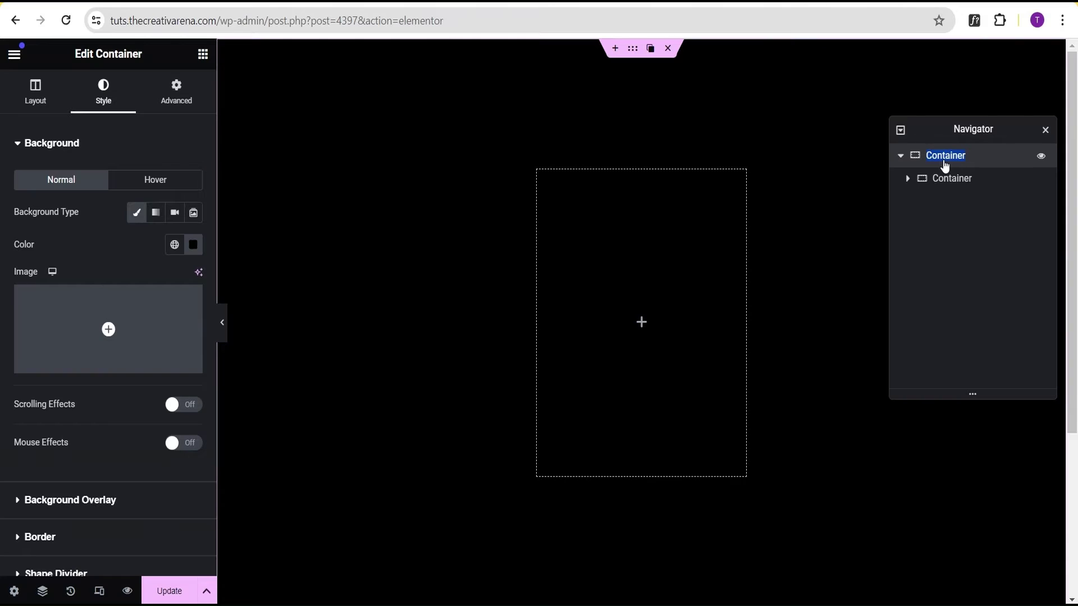
{"action": "type", "text": "pareent"}
{"action": "left_click", "coordinate": [949, 158]}
{"action": "key", "text": "BackSpace"}
{"action": "key", "text": "Return"}
Rename the child container to 'inner'
{"action": "double_click", "coordinate": [958, 181]}
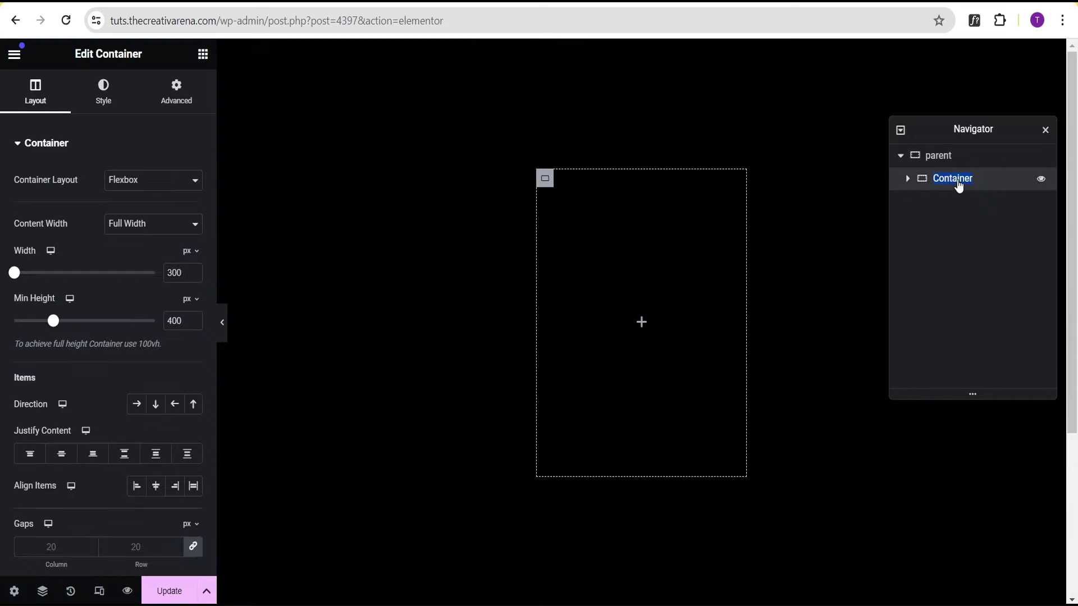
{"action": "key", "text": "BackSpace"}
{"action": "type", "text": "inner"}
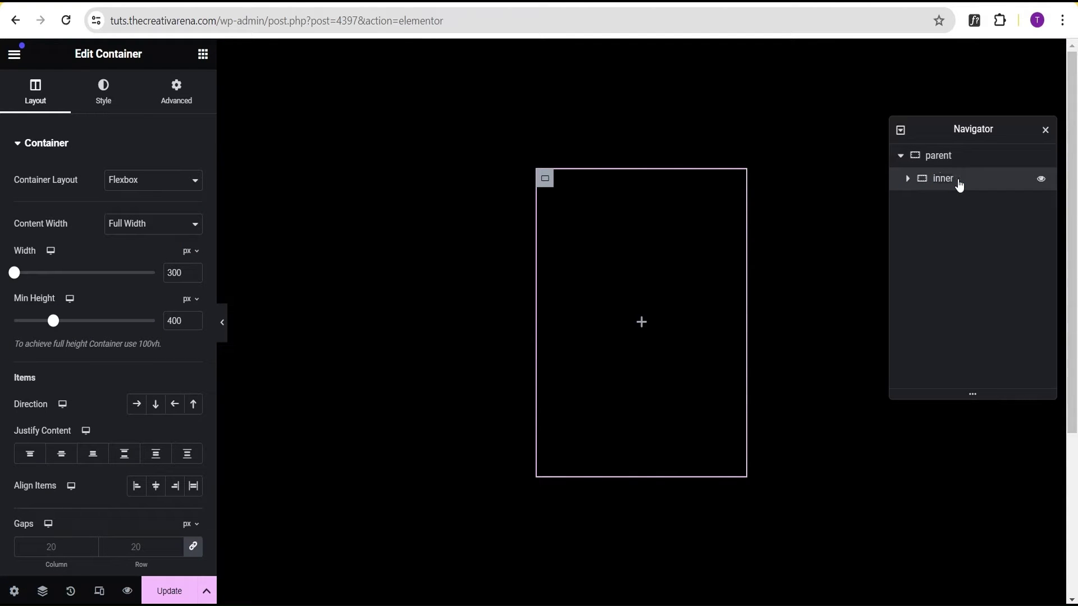
{"action": "key", "text": "Return"}
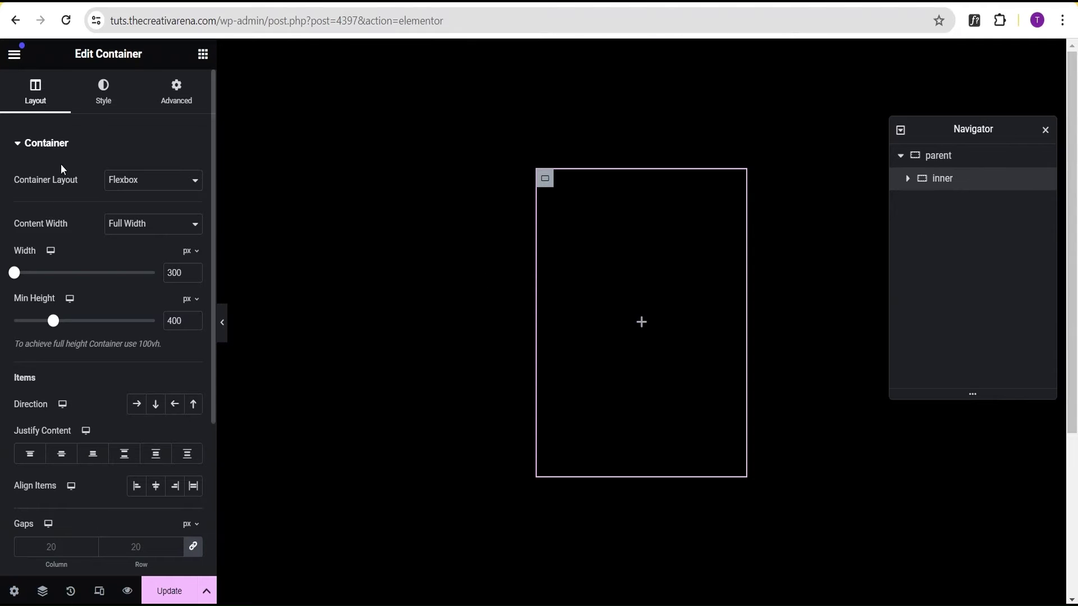
Set the inner container's classic background image to the yellow watch photo pro11.png
{"action": "left_click", "coordinate": [108, 101]}
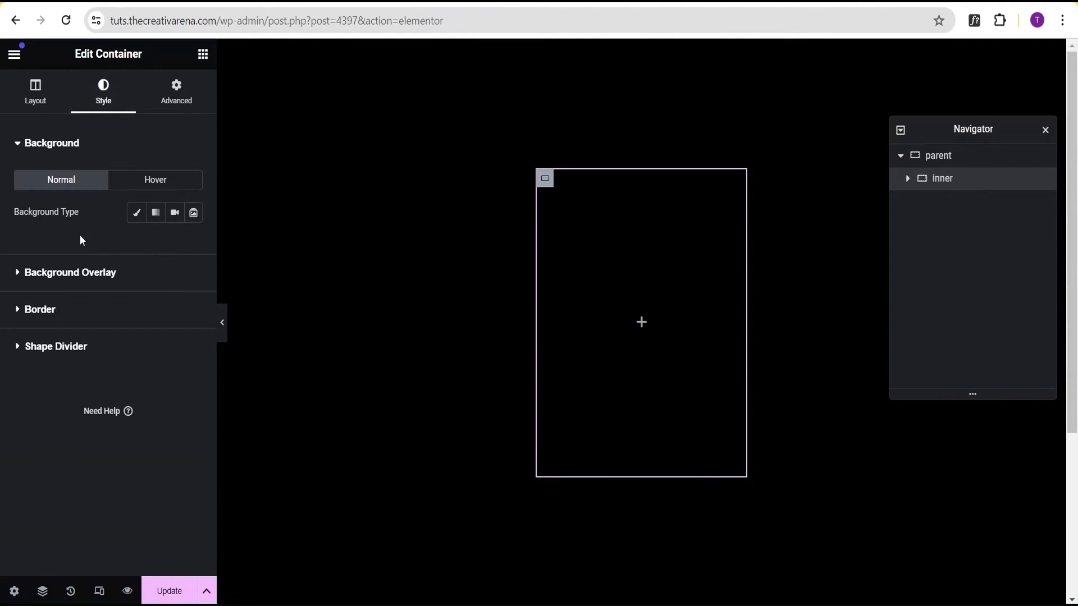
{"action": "left_click", "coordinate": [137, 212]}
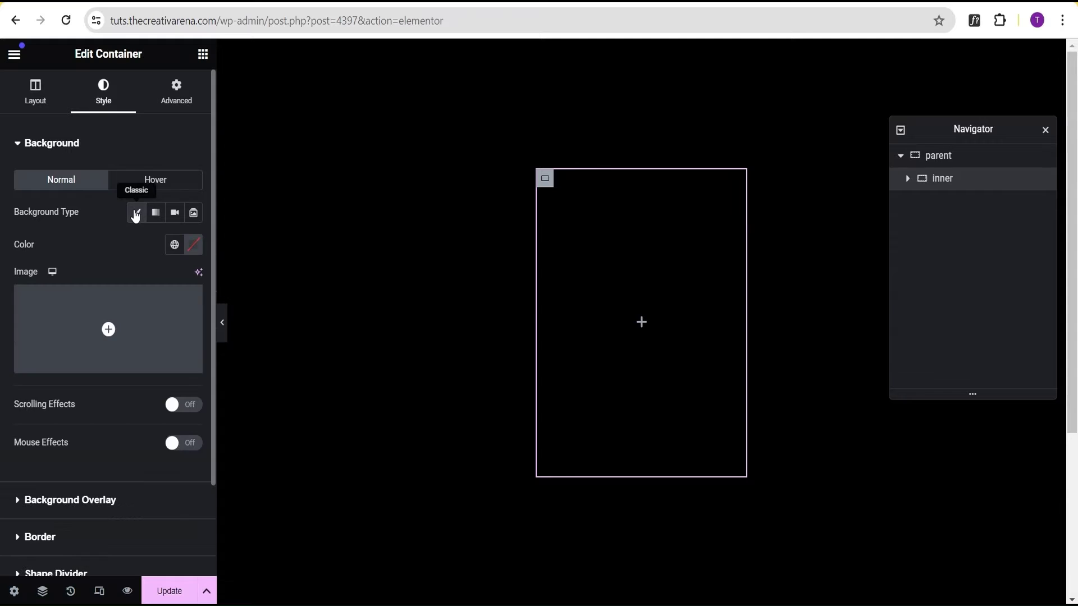
{"action": "left_click", "coordinate": [129, 322]}
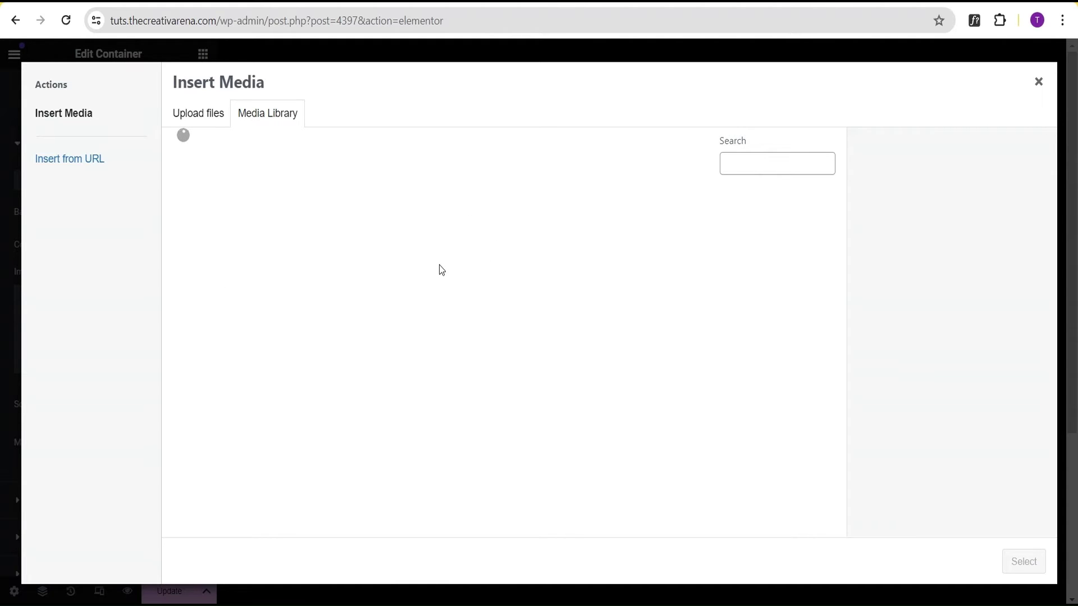
{"action": "scroll", "coordinate": [487, 285], "scroll_direction": "down", "scroll_amount": 10}
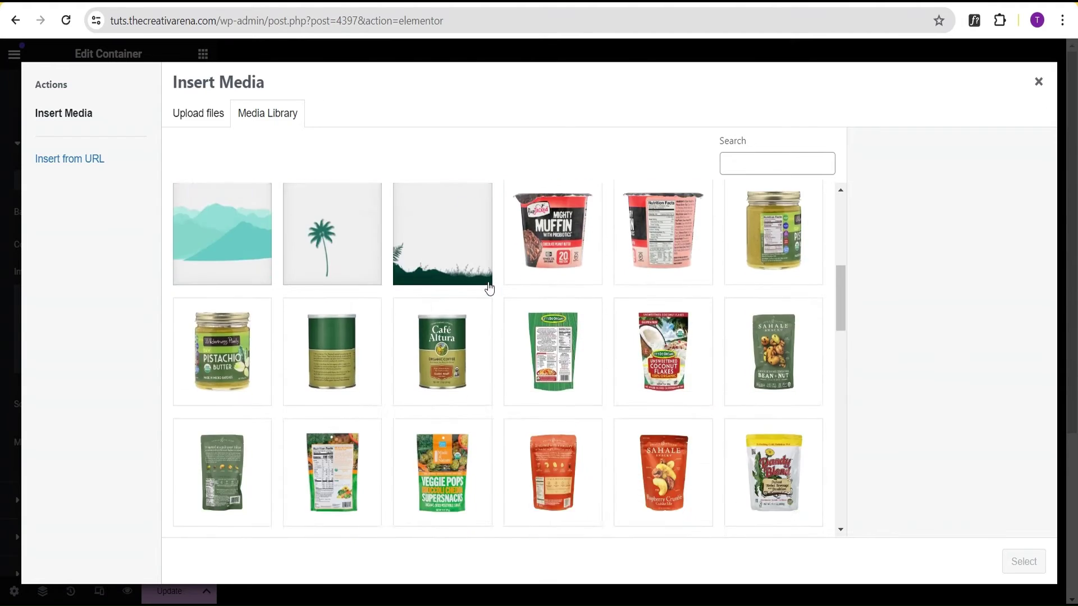
{"action": "scroll", "coordinate": [488, 285], "scroll_direction": "down", "scroll_amount": 15}
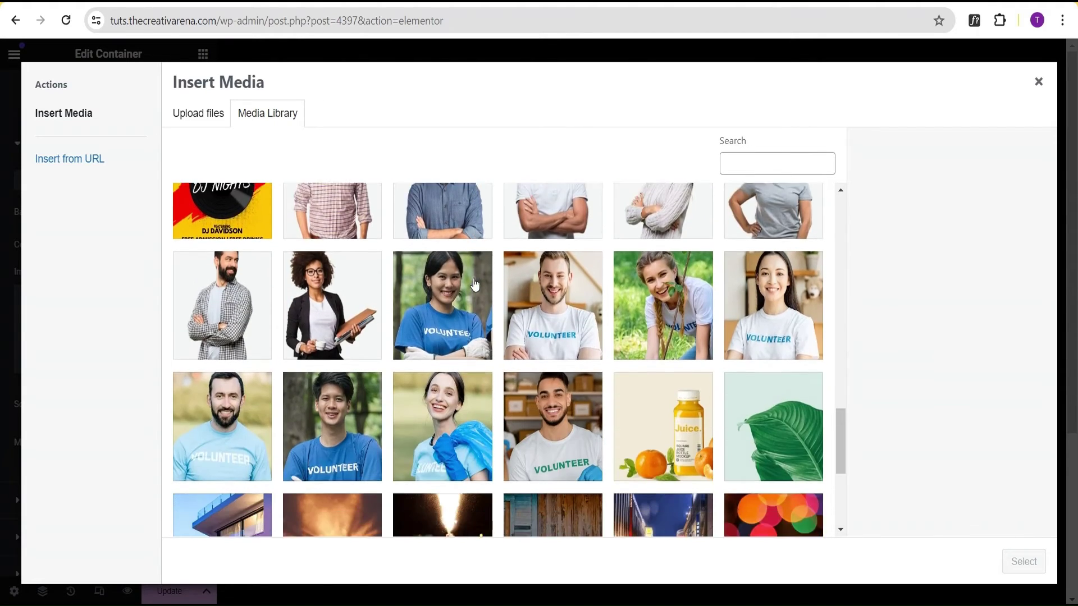
{"action": "scroll", "coordinate": [494, 337], "scroll_direction": "up", "scroll_amount": 10}
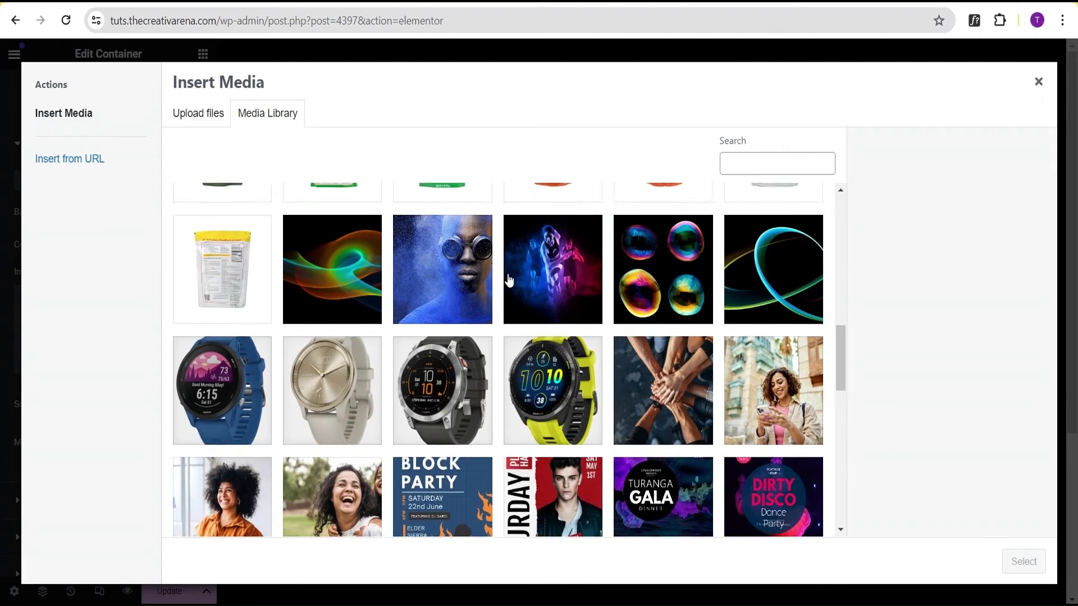
{"action": "scroll", "coordinate": [523, 431], "scroll_direction": "down", "scroll_amount": 2}
{"action": "left_click", "coordinate": [536, 396]}
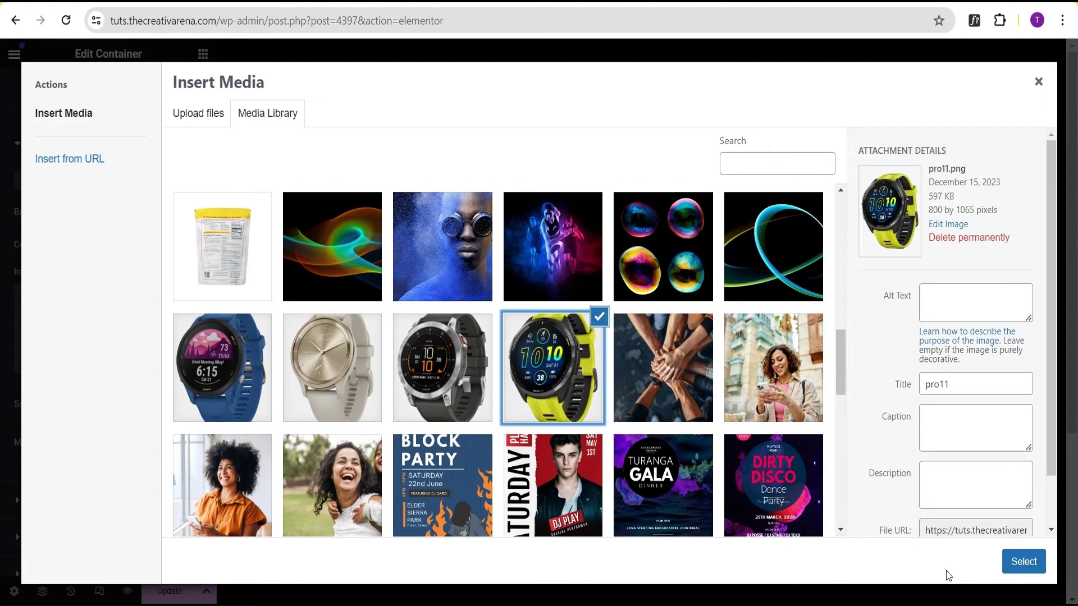
{"action": "left_click", "coordinate": [1023, 562]}
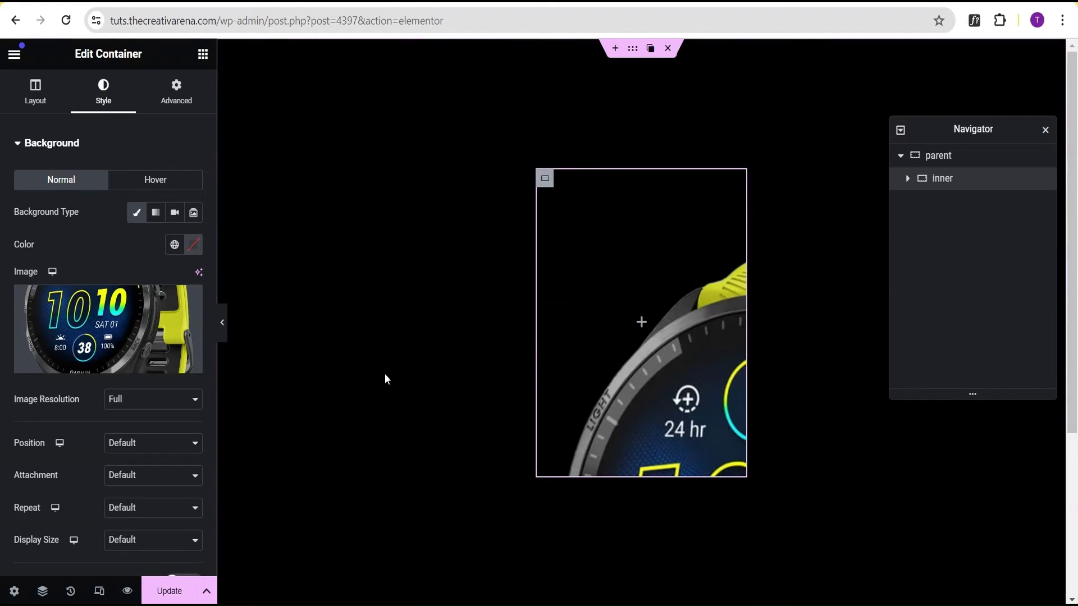
Set the watch background to Center Center position, No-repeat and Cover size
{"action": "left_click", "coordinate": [133, 446]}
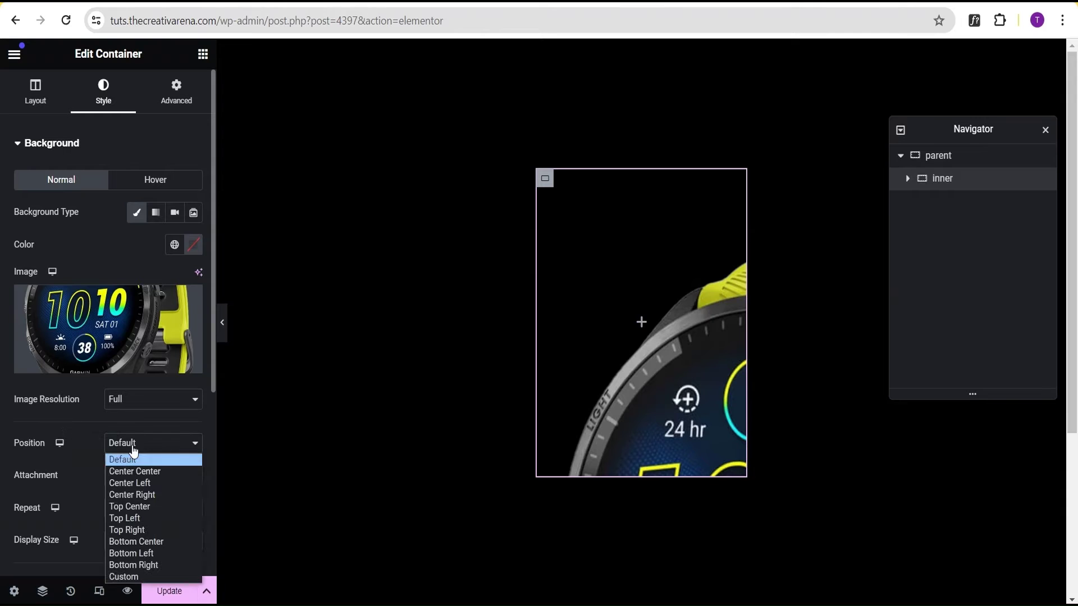
{"action": "left_click", "coordinate": [146, 473]}
{"action": "scroll", "coordinate": [71, 492], "scroll_direction": "down", "scroll_amount": 2}
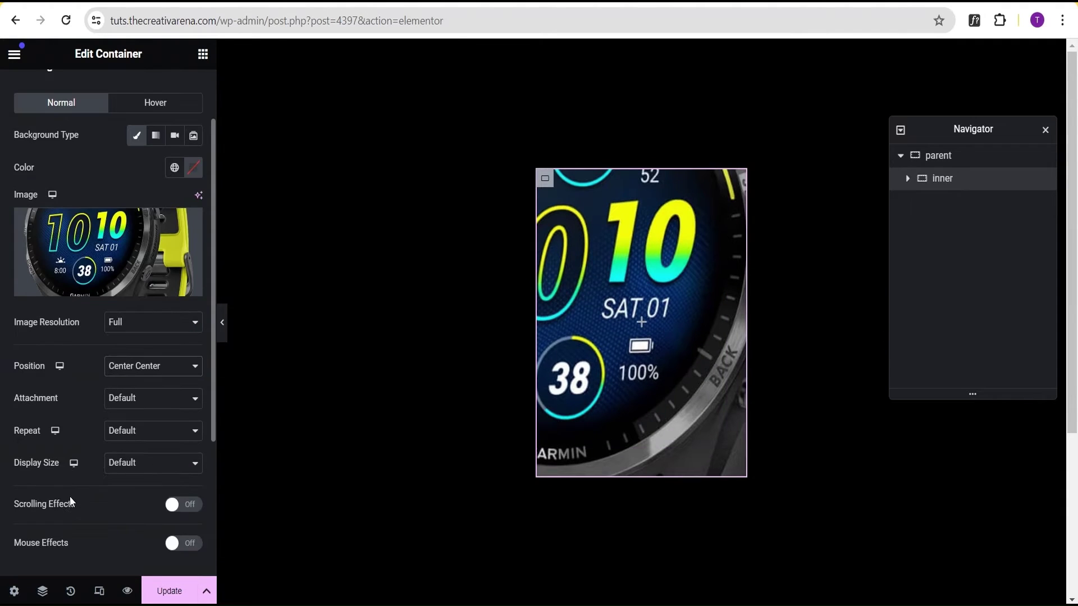
{"action": "left_click", "coordinate": [135, 431]}
{"action": "left_click", "coordinate": [136, 458]}
{"action": "left_click", "coordinate": [134, 472]}
{"action": "left_click", "coordinate": [133, 506]}
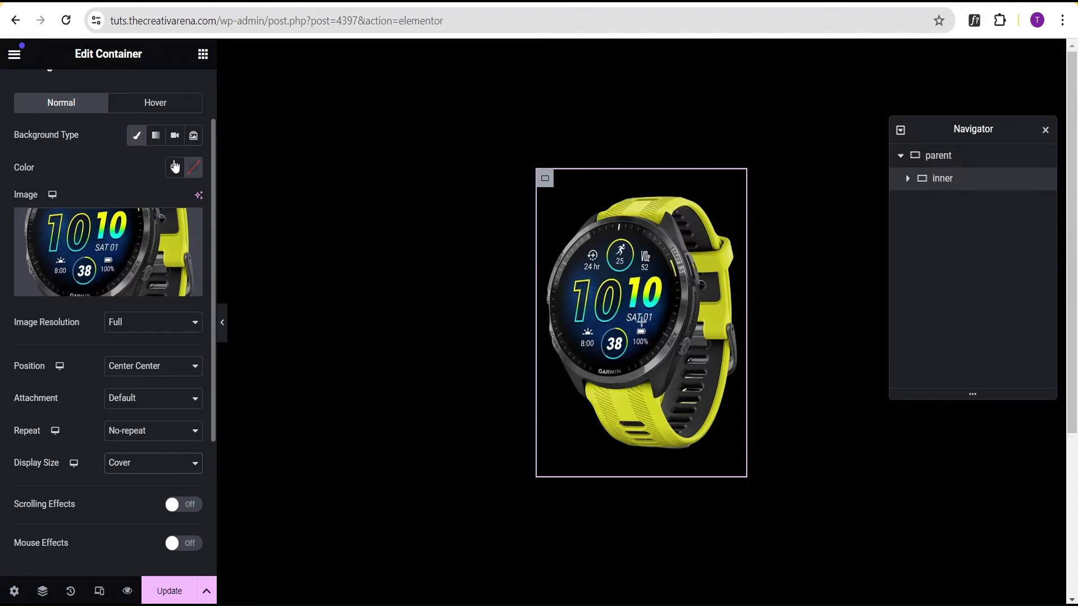
Change the inner container's background colour to white #FFFFFF
{"action": "left_click", "coordinate": [193, 168]}
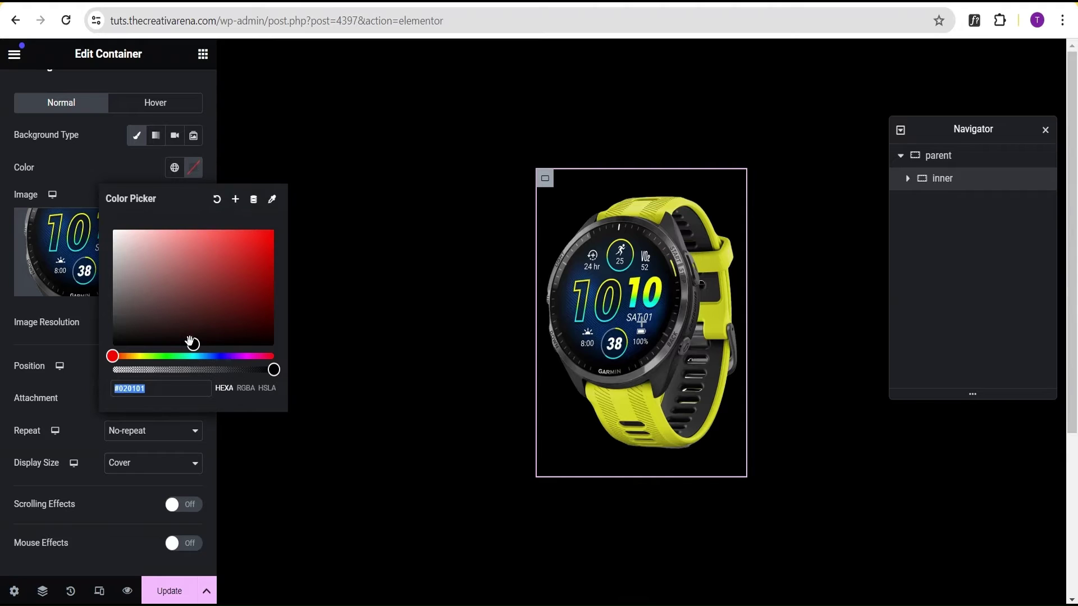
{"action": "left_click_drag", "start_coordinate": [193, 344], "coordinate": [103, 233]}
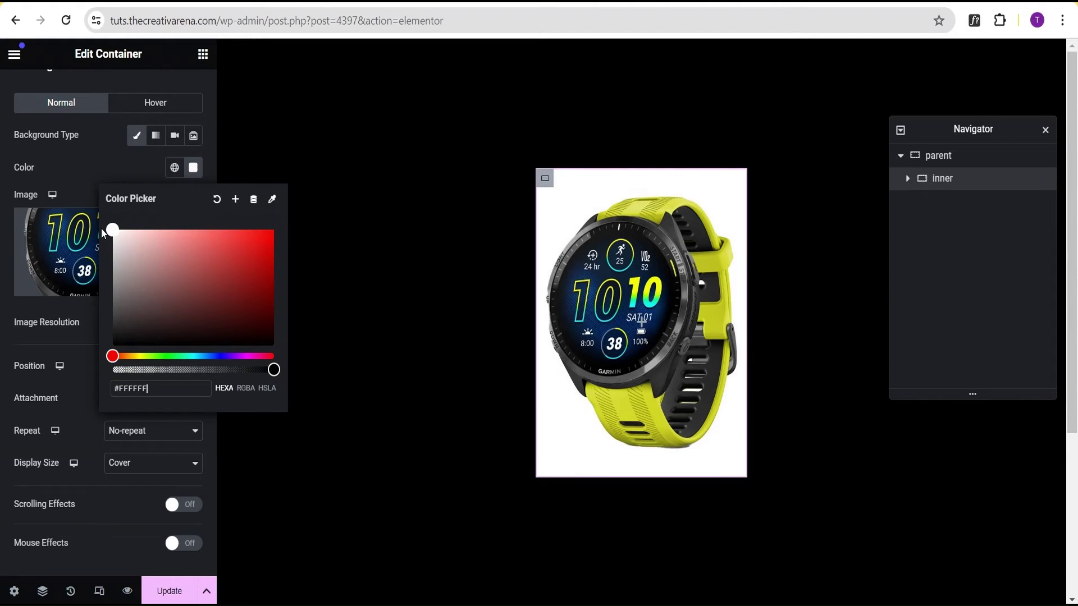
{"action": "left_click", "coordinate": [102, 156]}
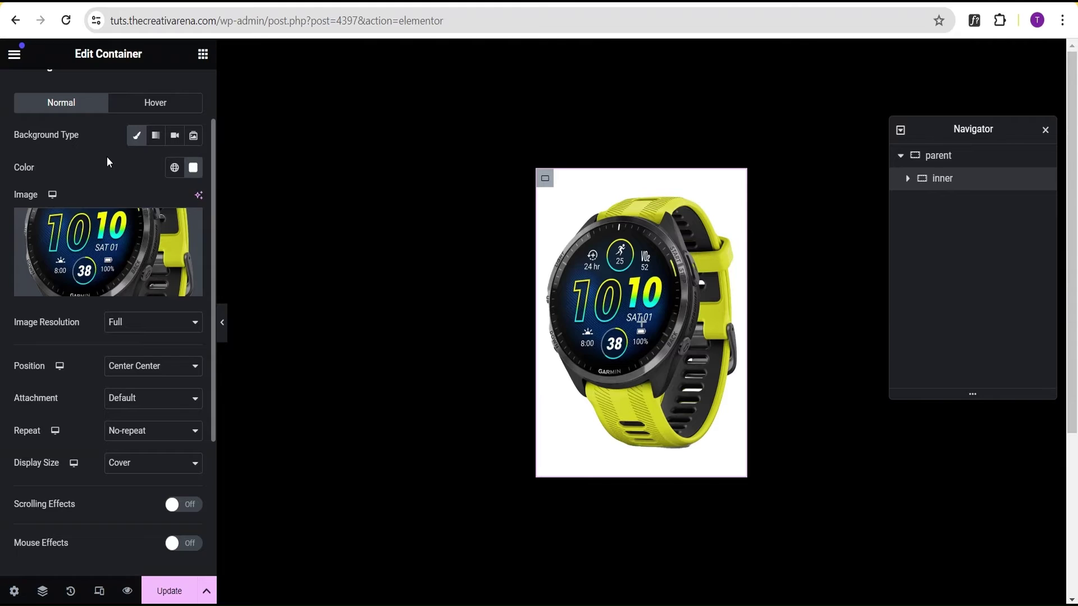
{"action": "left_click", "coordinate": [202, 54]}
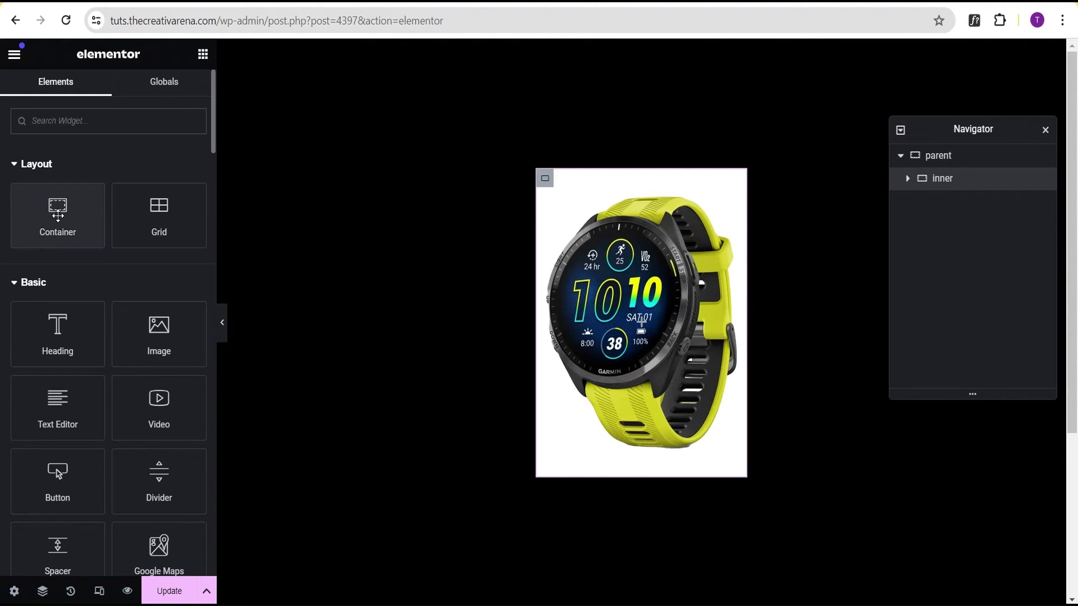
Add a new container inside the watch card and name it 'info box'
{"action": "left_click_drag", "start_coordinate": [55, 215], "coordinate": [622, 331]}
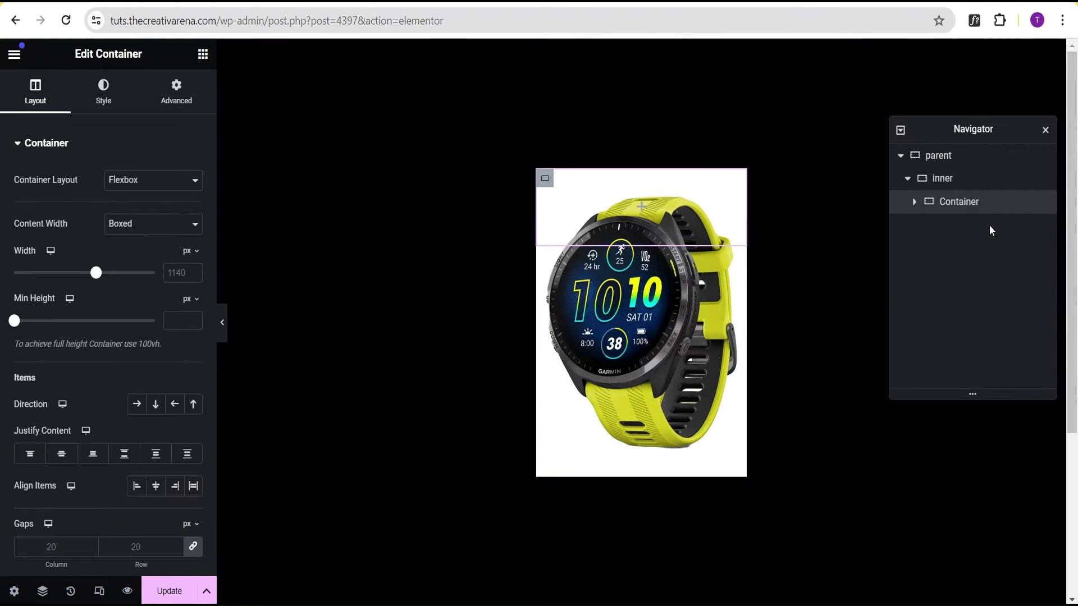
{"action": "double_click", "coordinate": [957, 203]}
{"action": "type", "text": "info box"}
{"action": "key", "text": "Return"}
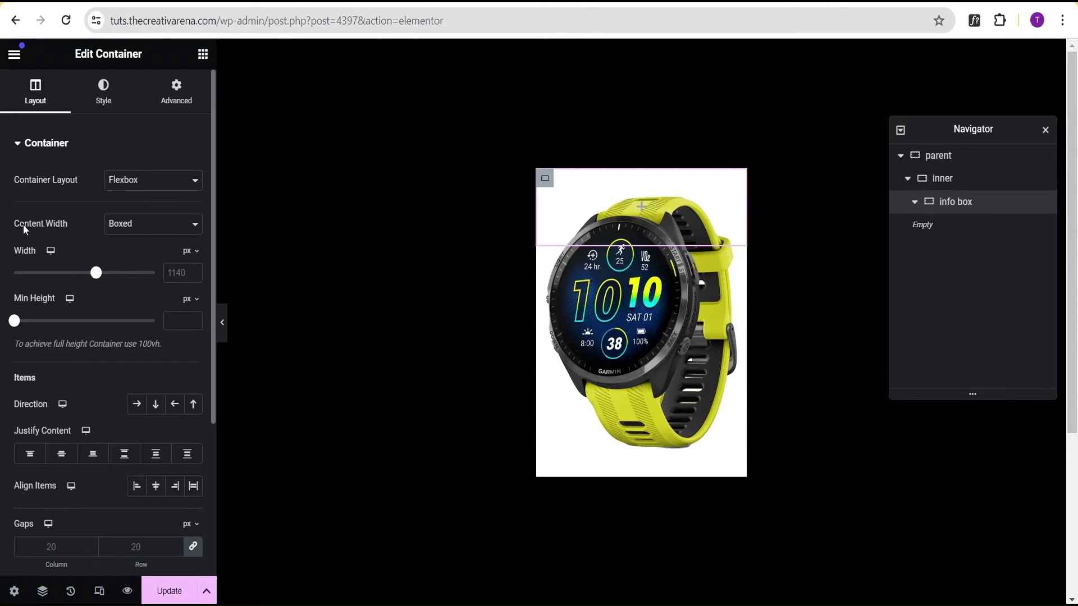
Make info box full width, 300 px wide, with a 400 minimum height
{"action": "left_click", "coordinate": [145, 225]}
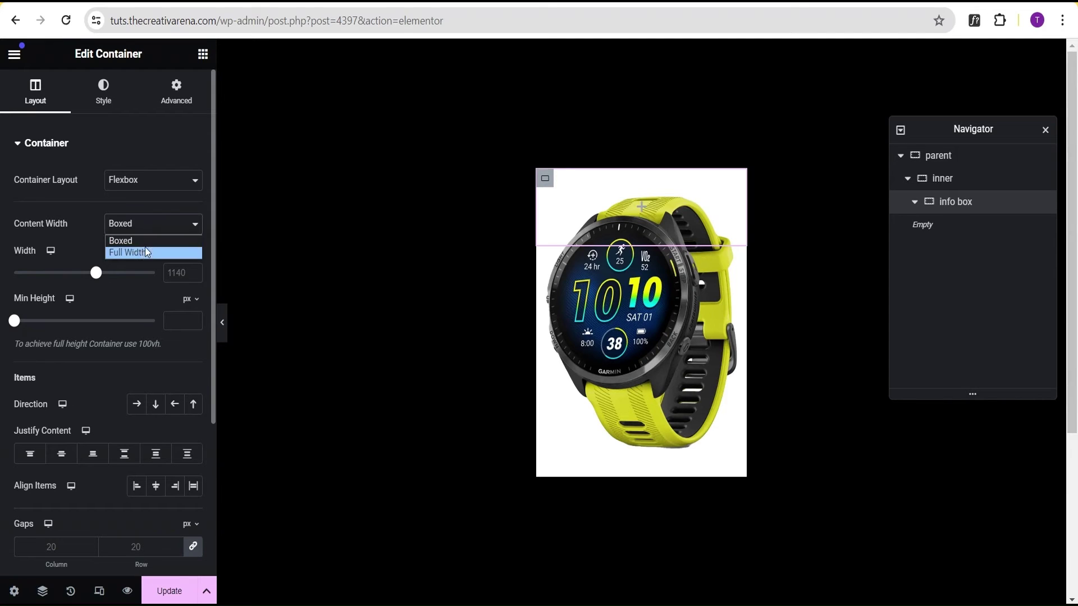
{"action": "left_click", "coordinate": [145, 248]}
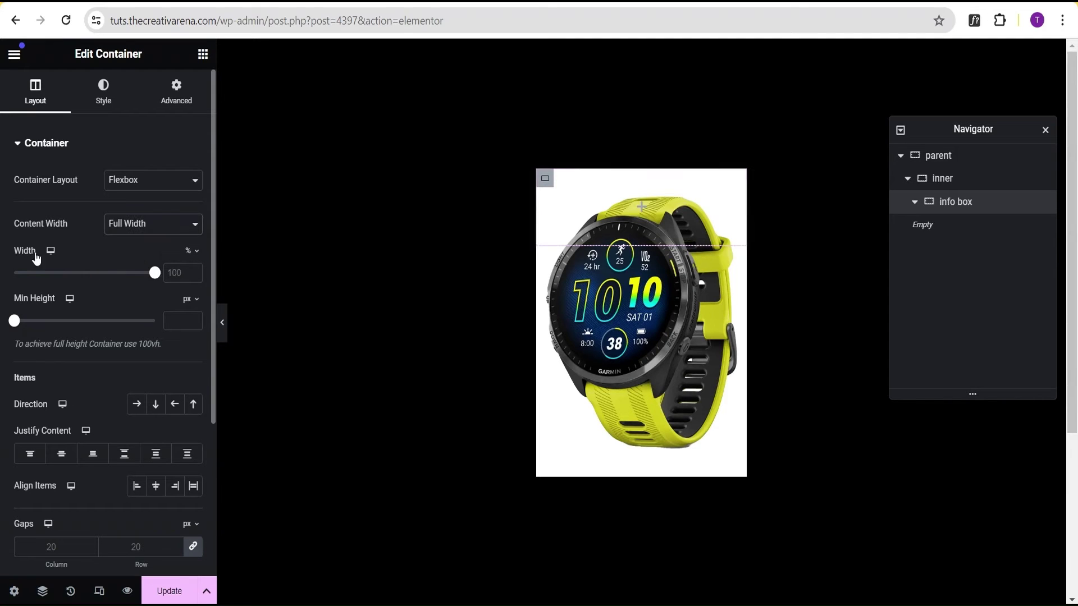
{"action": "left_click", "coordinate": [191, 252]}
{"action": "left_click", "coordinate": [191, 261]}
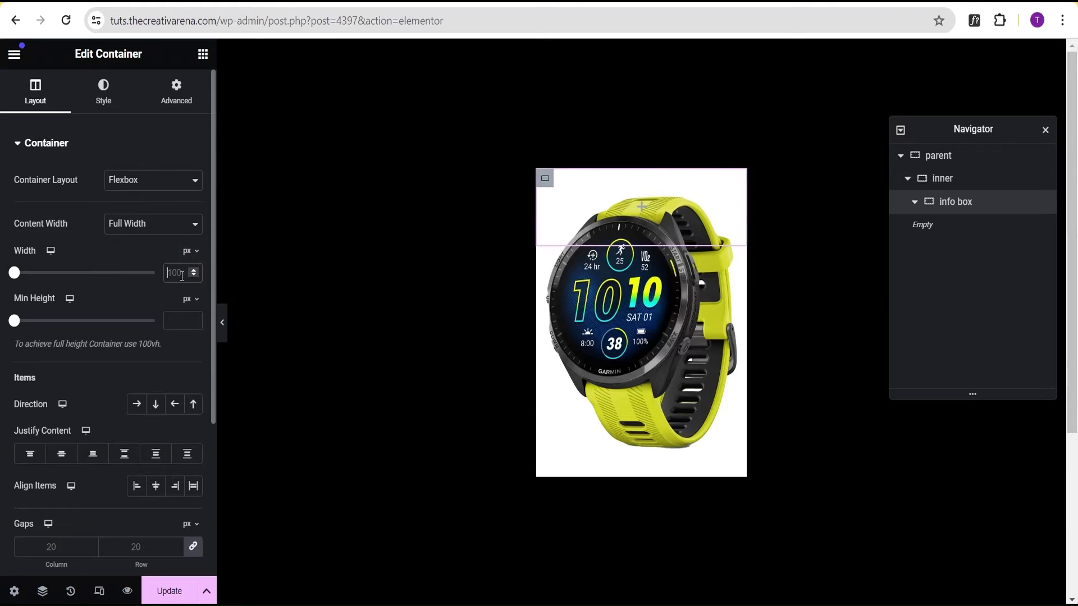
{"action": "type", "text": "300"}
{"action": "left_click", "coordinate": [171, 322]}
{"action": "type", "text": "400"}
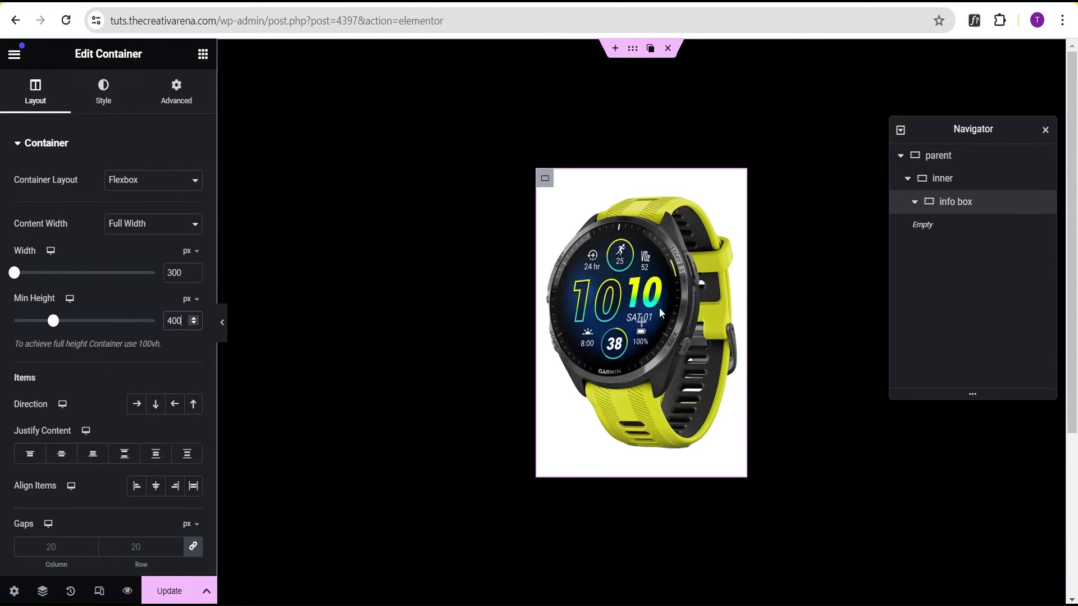
{"action": "left_click", "coordinate": [641, 326]}
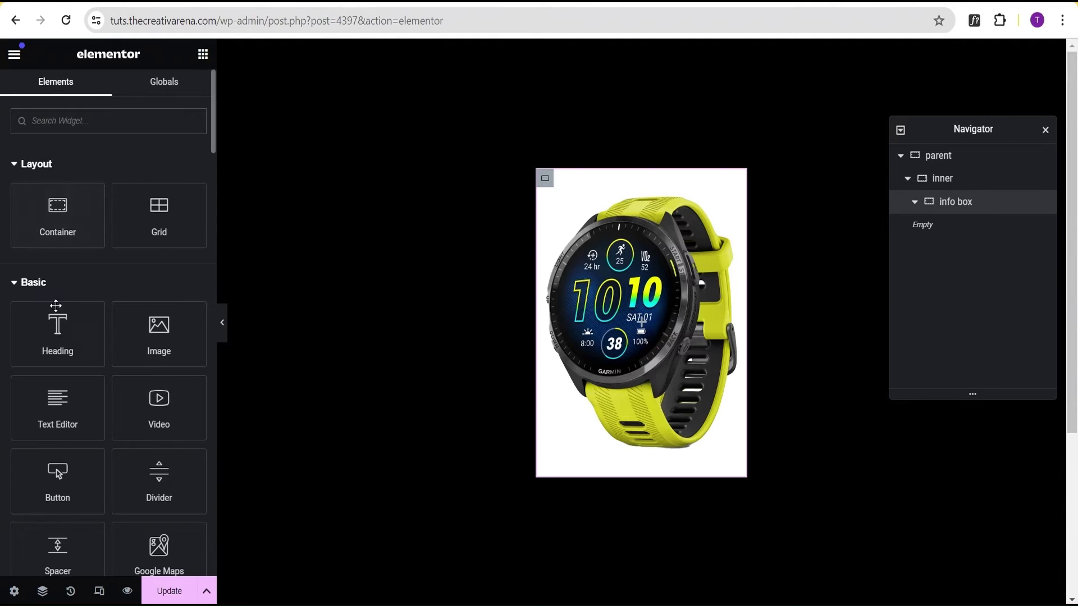
Add an Icon widget into the info box container
{"action": "scroll", "coordinate": [85, 333], "scroll_direction": "down", "scroll_amount": 3}
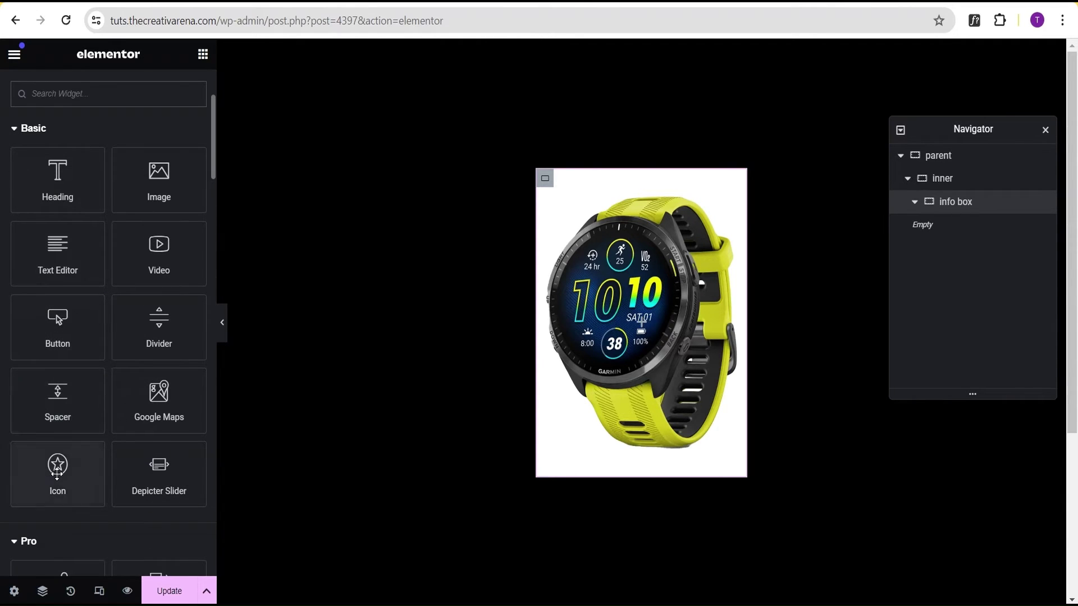
{"action": "left_click_drag", "start_coordinate": [58, 467], "coordinate": [631, 287]}
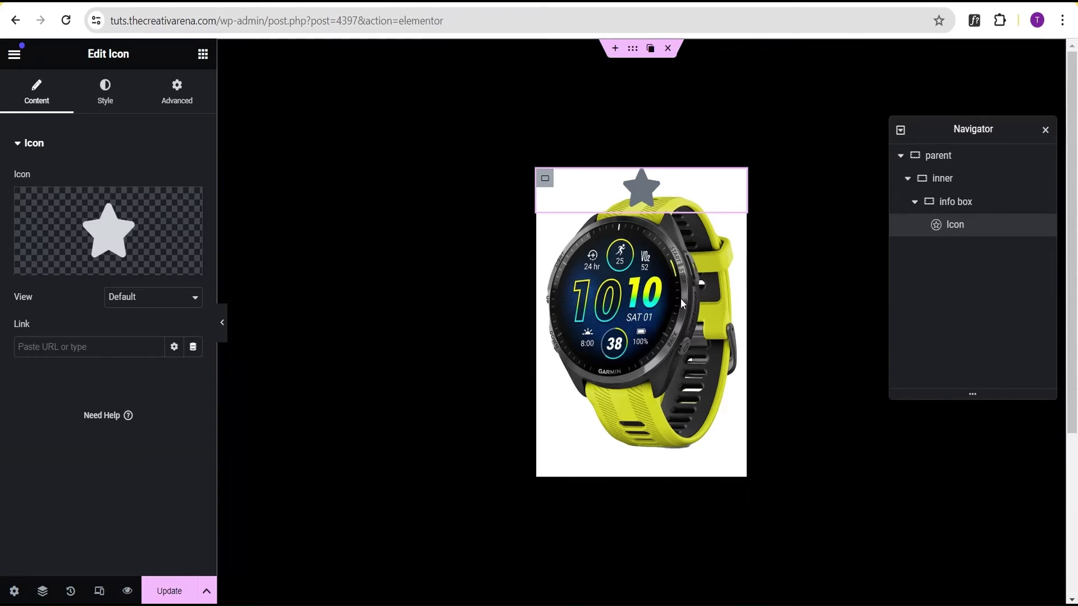
{"action": "left_click", "coordinate": [202, 54]}
Add an Icon Box below the icon via the 'icon' search and remove its star icon
{"action": "scroll", "coordinate": [96, 240], "scroll_direction": "up", "scroll_amount": 3}
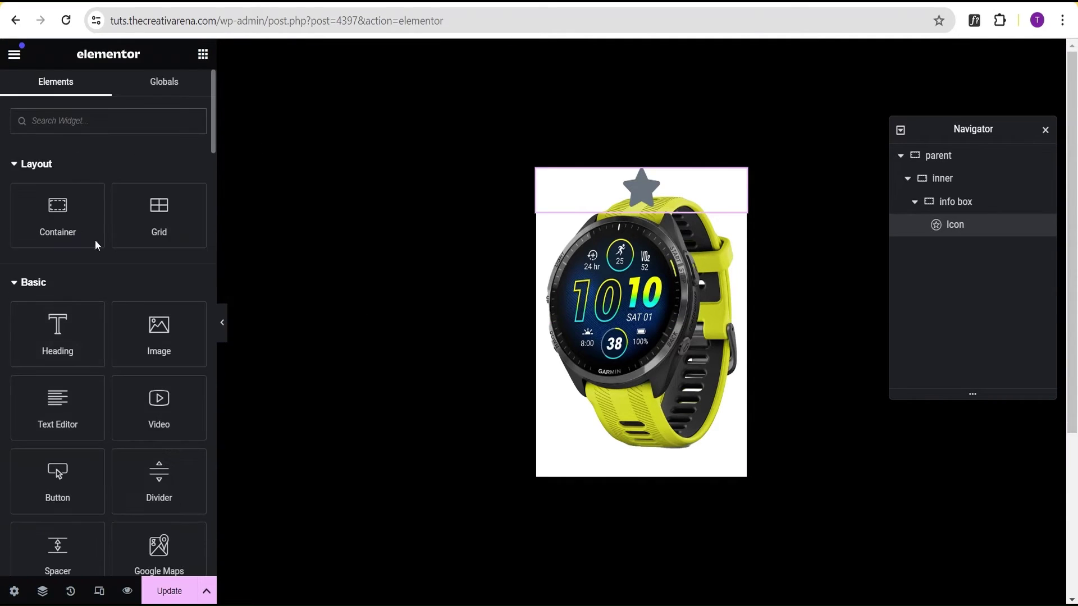
{"action": "type", "text": "licon"}
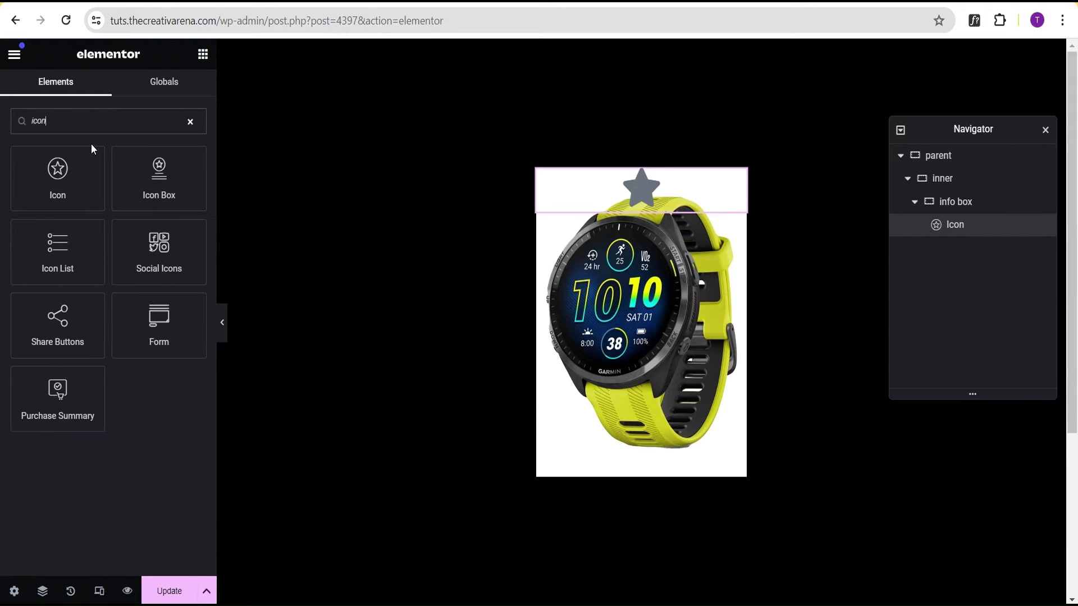
{"action": "left_click_drag", "start_coordinate": [159, 176], "coordinate": [643, 201]}
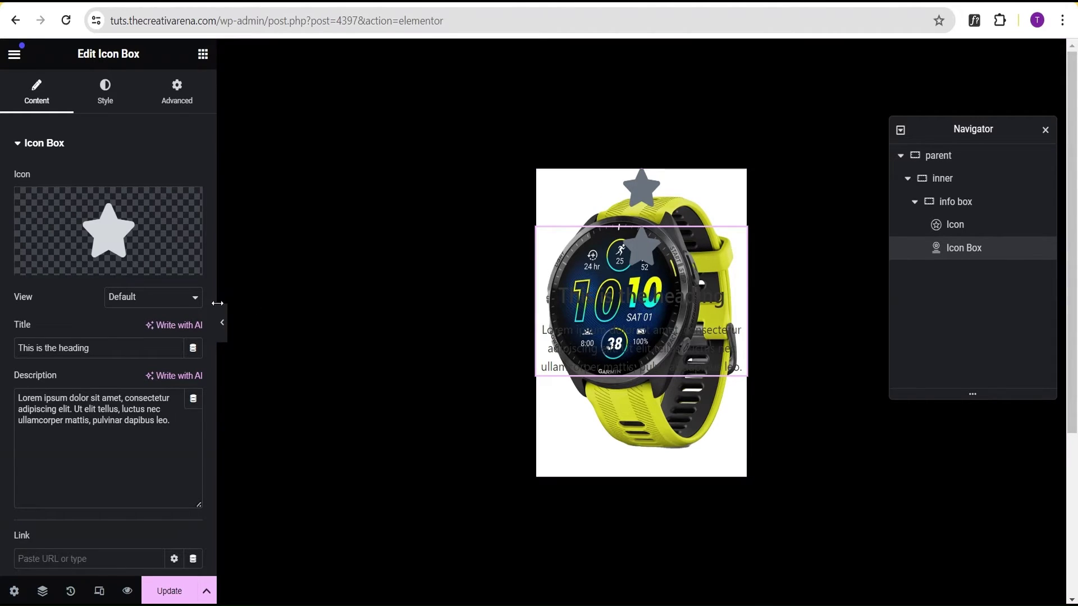
{"action": "mouse_move", "coordinate": [151, 249]}
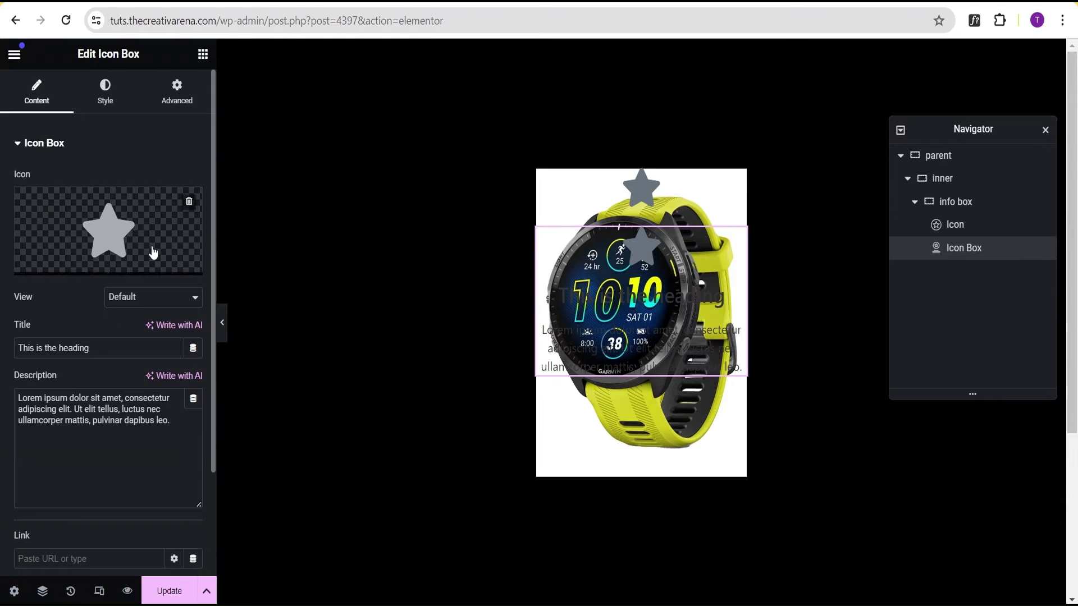
{"action": "left_click", "coordinate": [188, 201]}
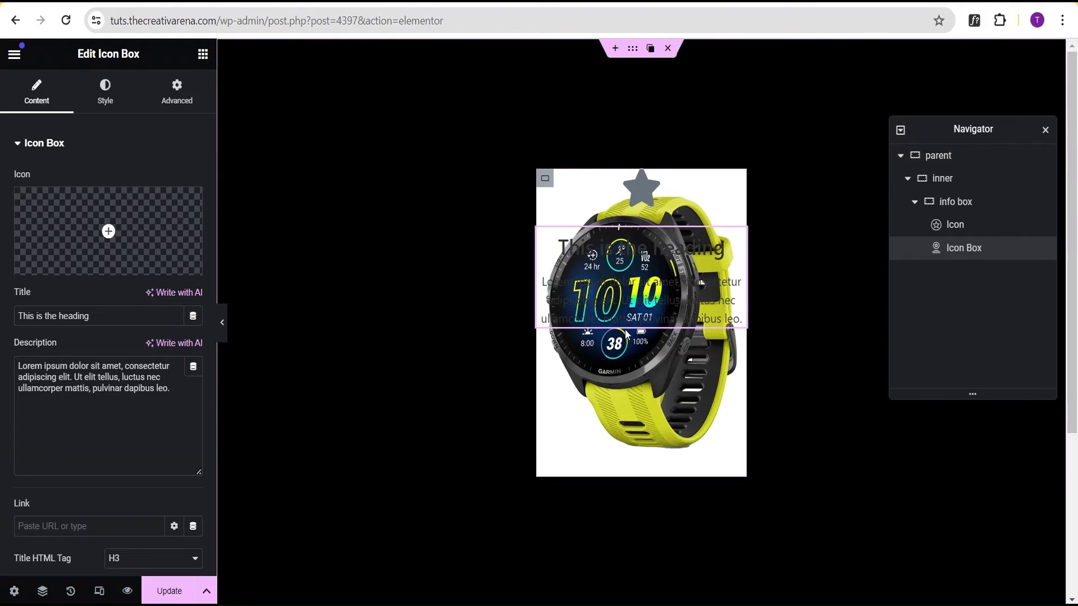
Give the info box container 20 px padding
{"action": "left_click", "coordinate": [975, 204]}
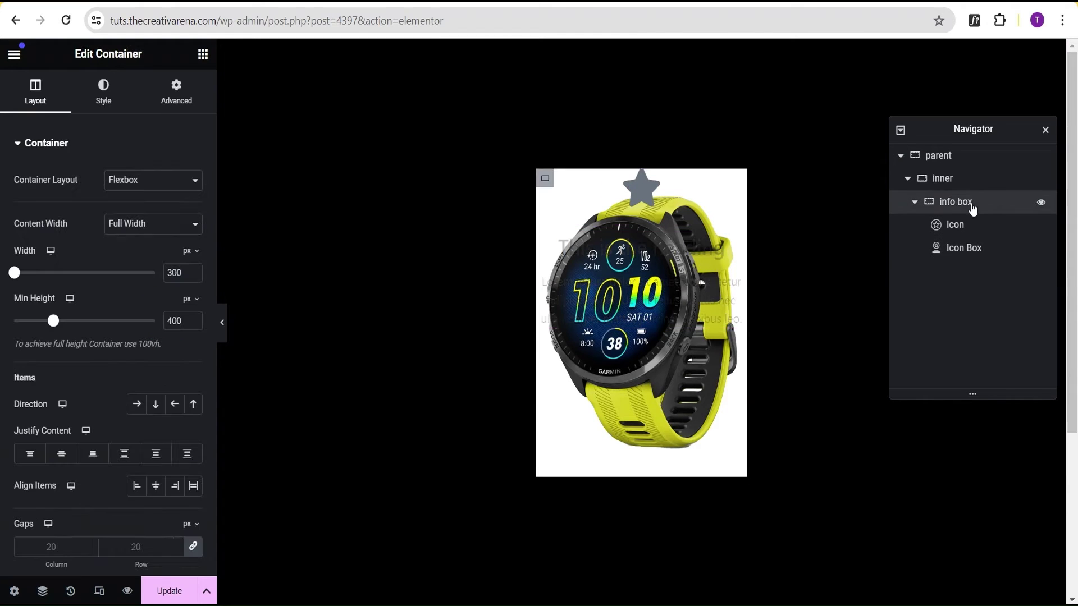
{"action": "left_click", "coordinate": [174, 101]}
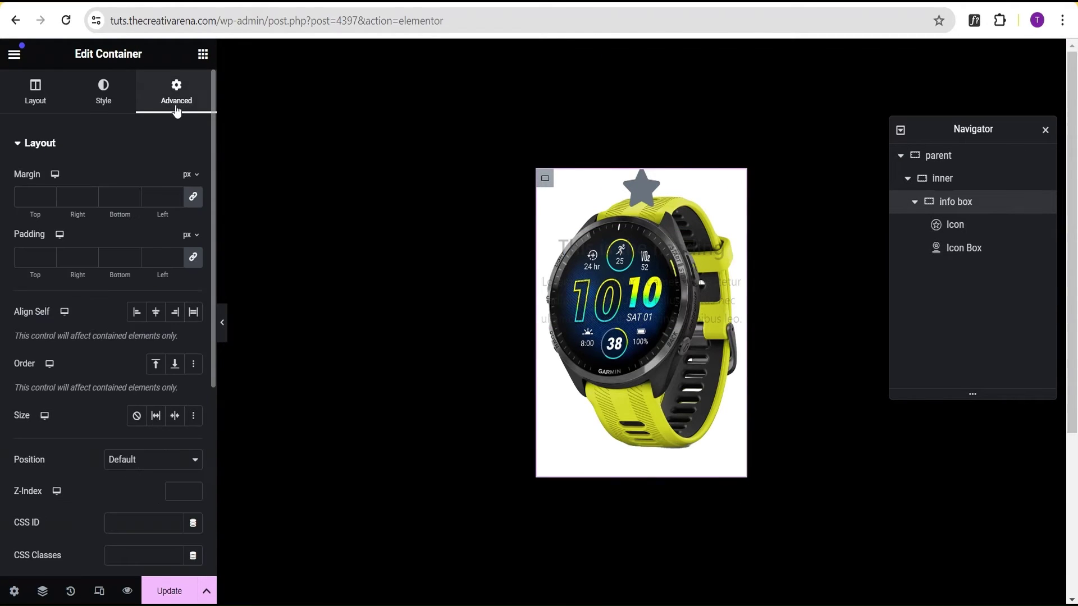
{"action": "left_click", "coordinate": [25, 256]}
{"action": "type", "text": "20"}
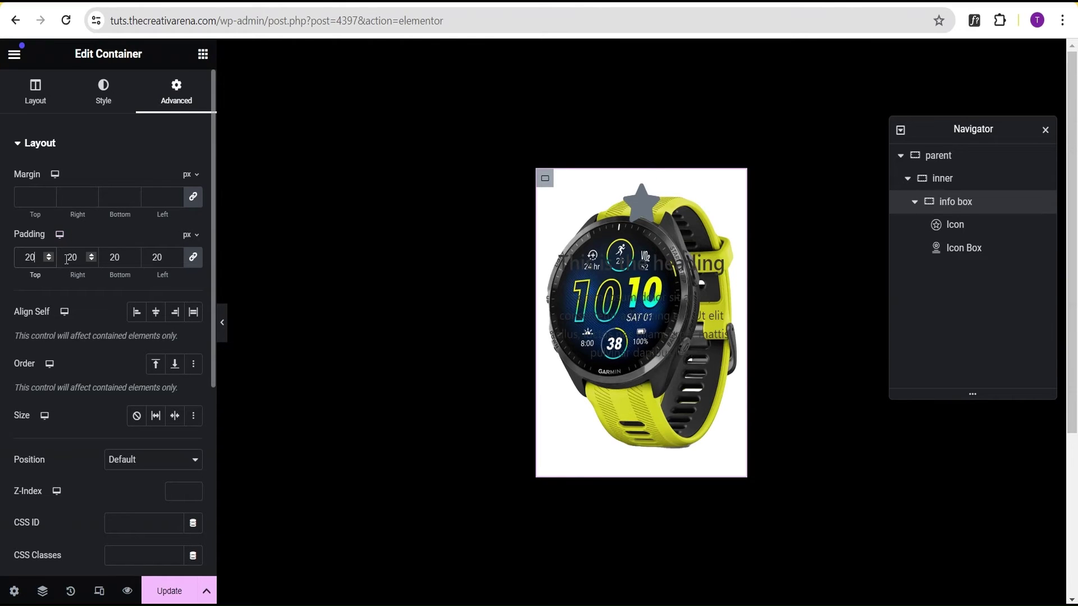
Set a classic hover background of black at about 70% opacity (#000000B5)
{"action": "left_click", "coordinate": [105, 101]}
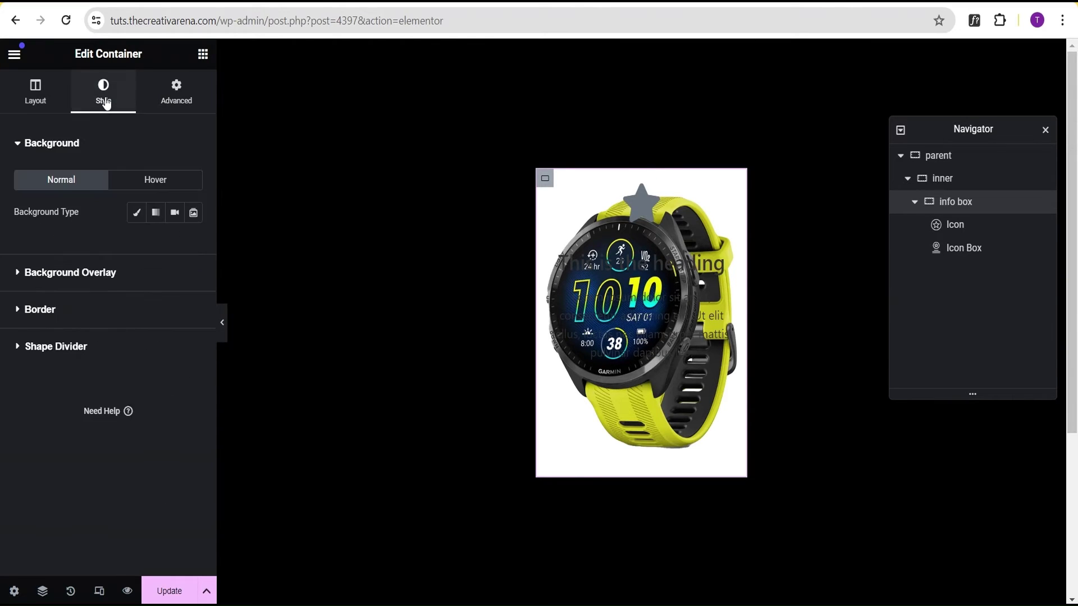
{"action": "left_click", "coordinate": [142, 186]}
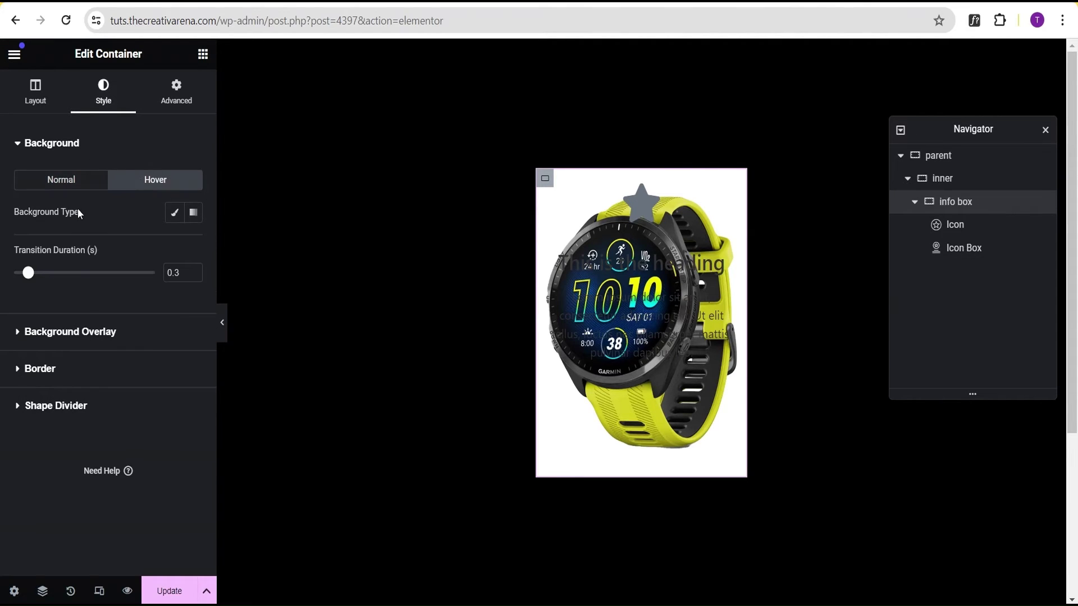
{"action": "left_click", "coordinate": [175, 212]}
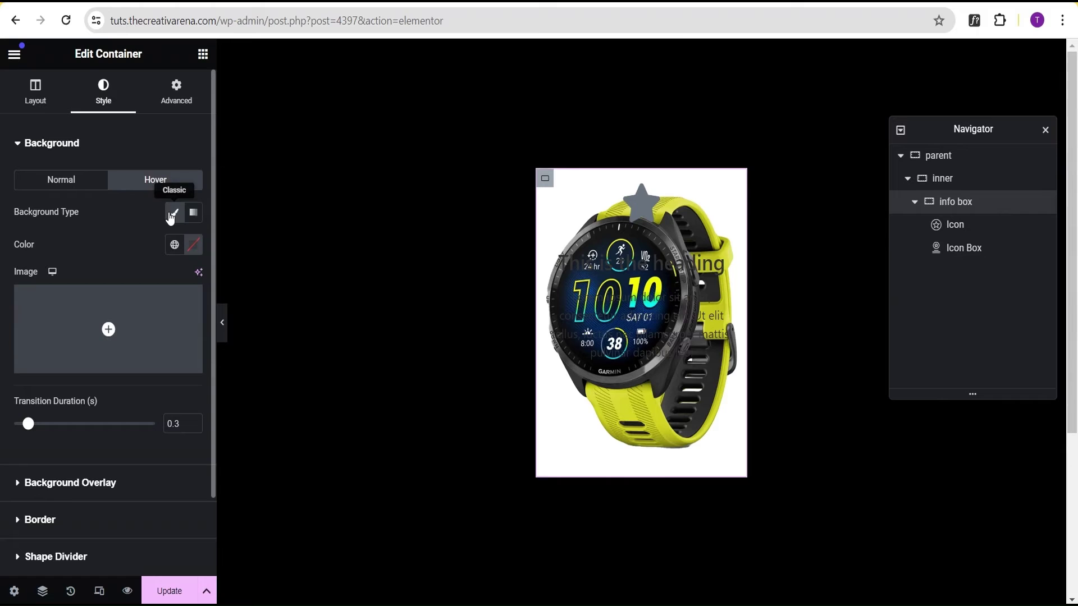
{"action": "left_click", "coordinate": [194, 245]}
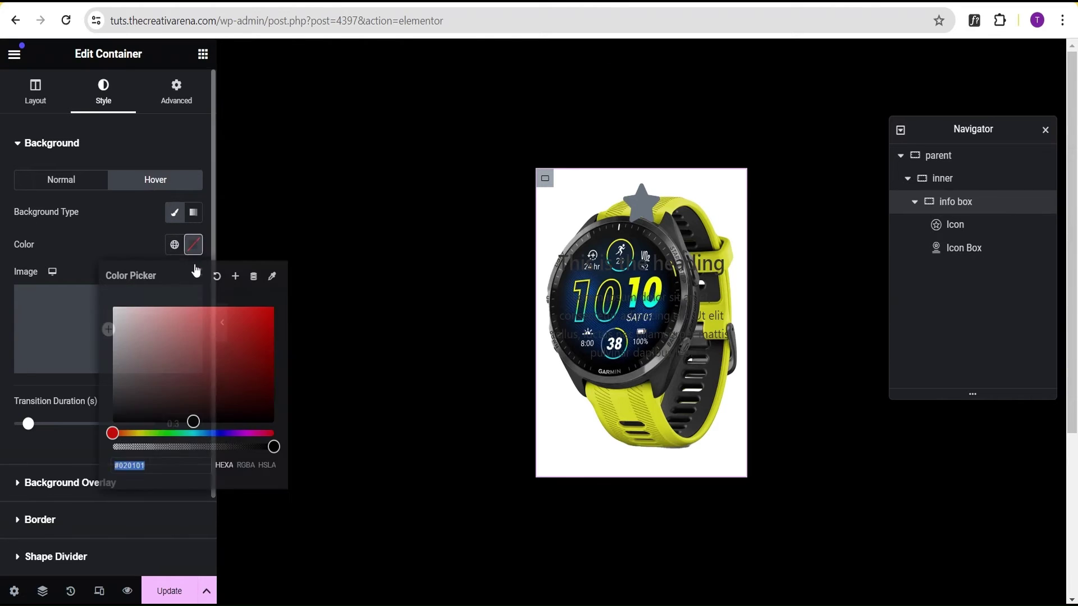
{"action": "left_click", "coordinate": [193, 421]}
{"action": "left_click", "coordinate": [92, 335]}
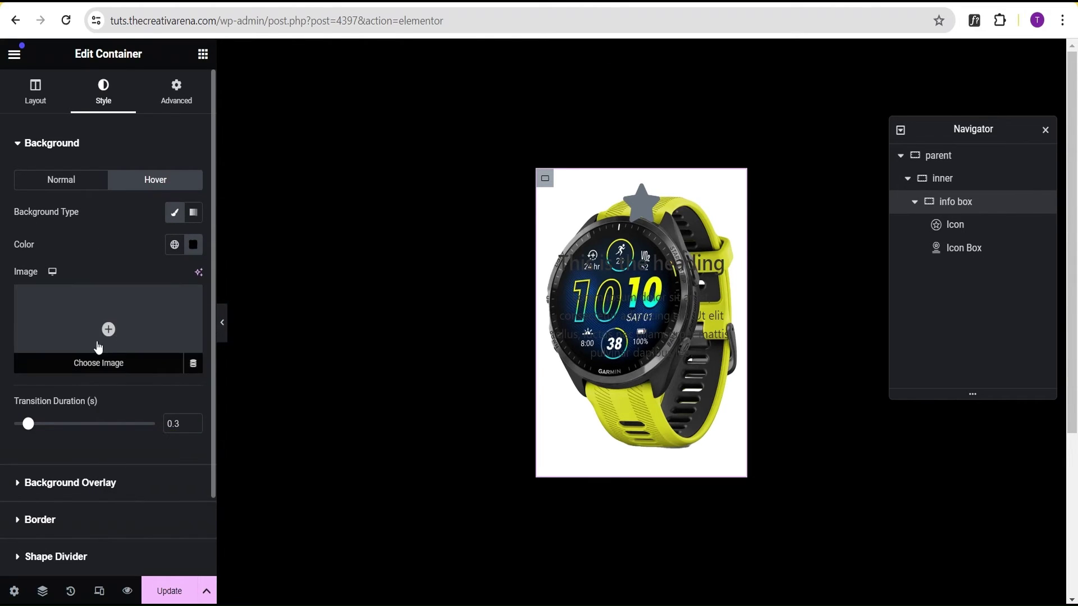
{"action": "left_click", "coordinate": [194, 245]}
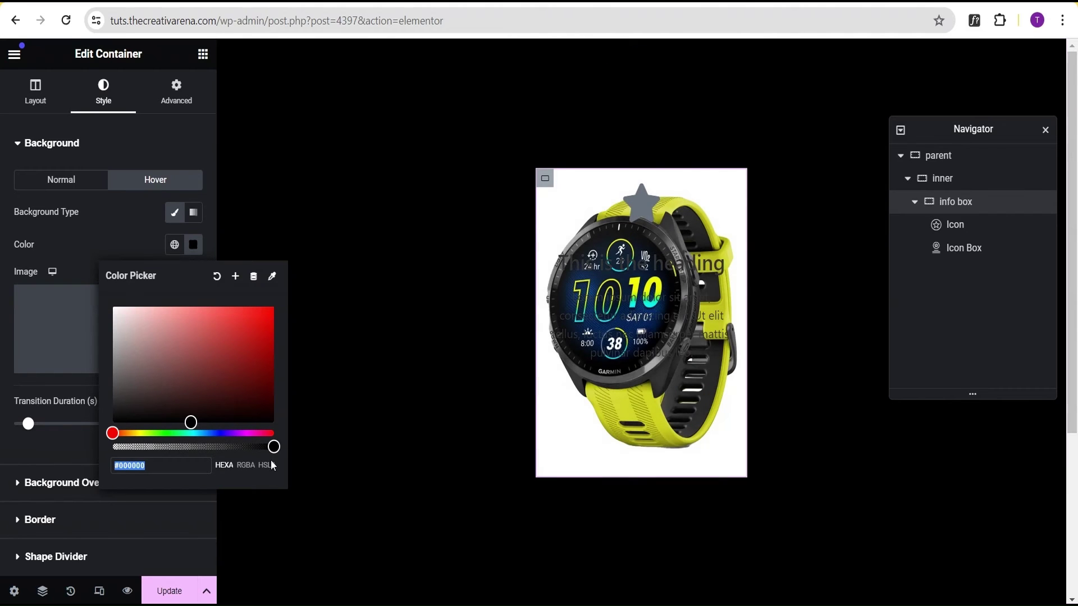
{"action": "left_click_drag", "start_coordinate": [274, 448], "coordinate": [227, 447]}
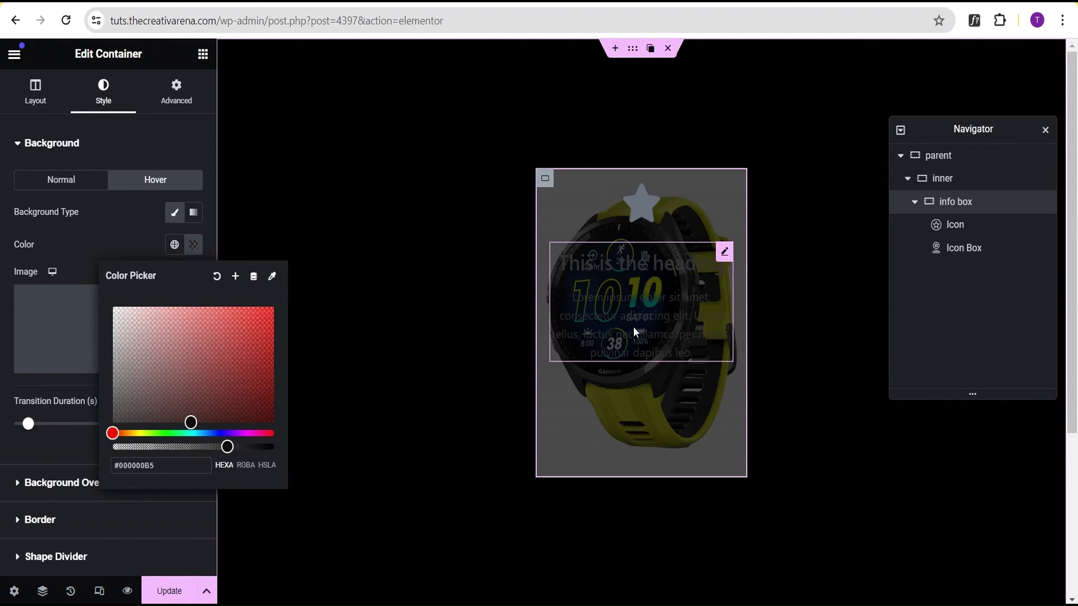
Set the Icon Box title colour to bright red #F90000
{"action": "left_click", "coordinate": [964, 248]}
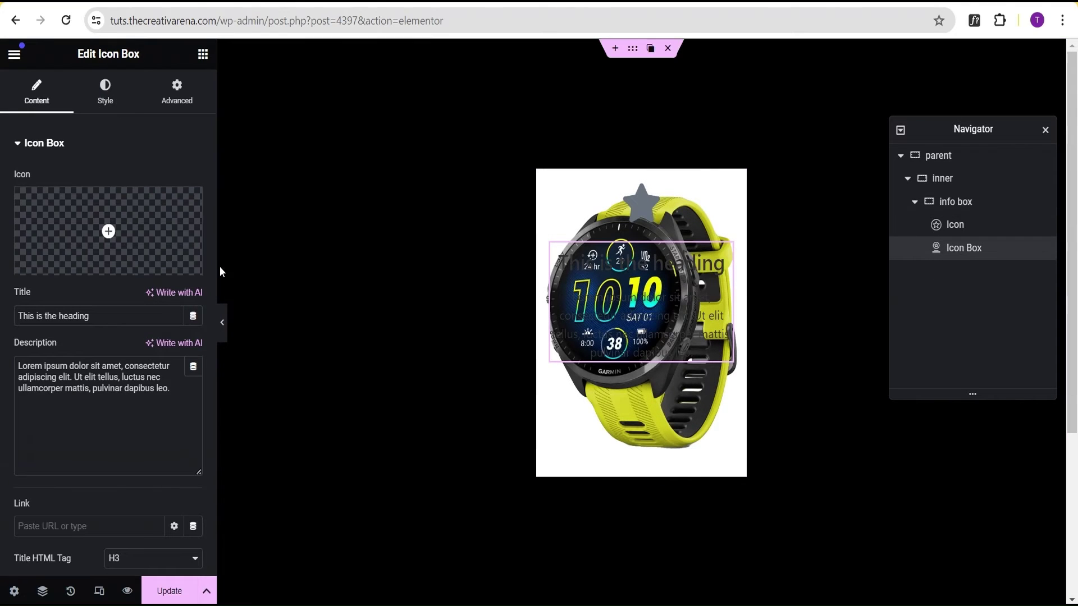
{"action": "left_click", "coordinate": [101, 86]}
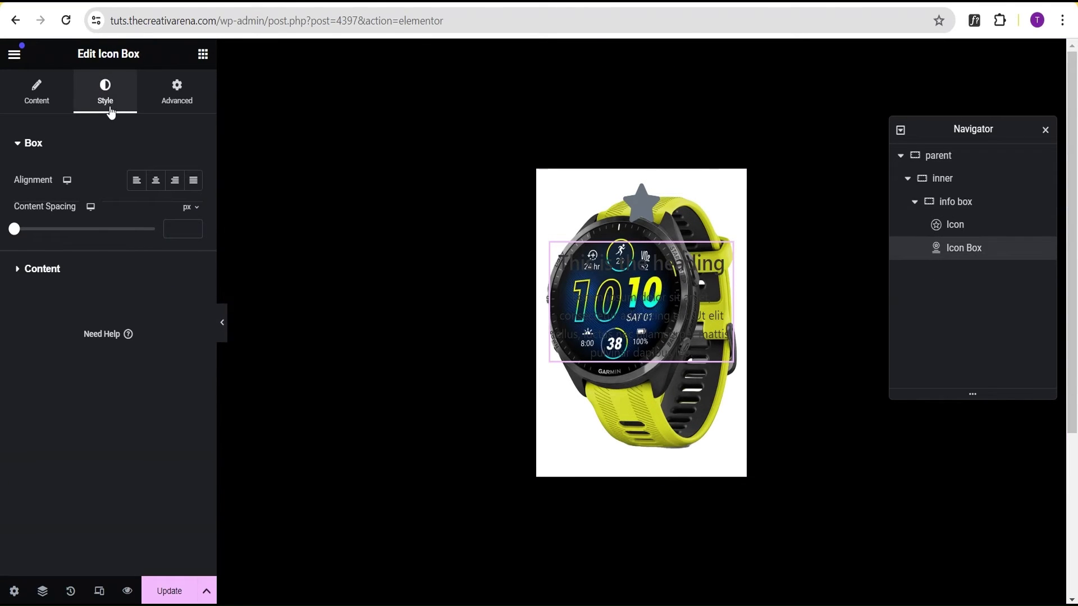
{"action": "left_click", "coordinate": [91, 272]}
{"action": "left_click", "coordinate": [194, 249]}
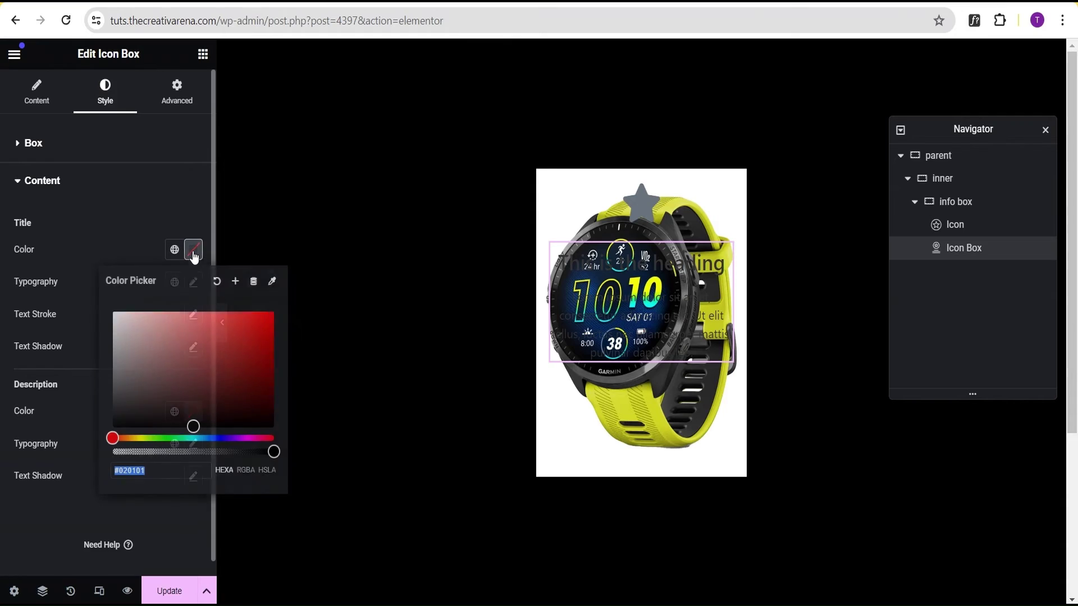
{"action": "left_click", "coordinate": [277, 322]}
{"action": "left_click_drag", "start_coordinate": [277, 322], "coordinate": [278, 314]}
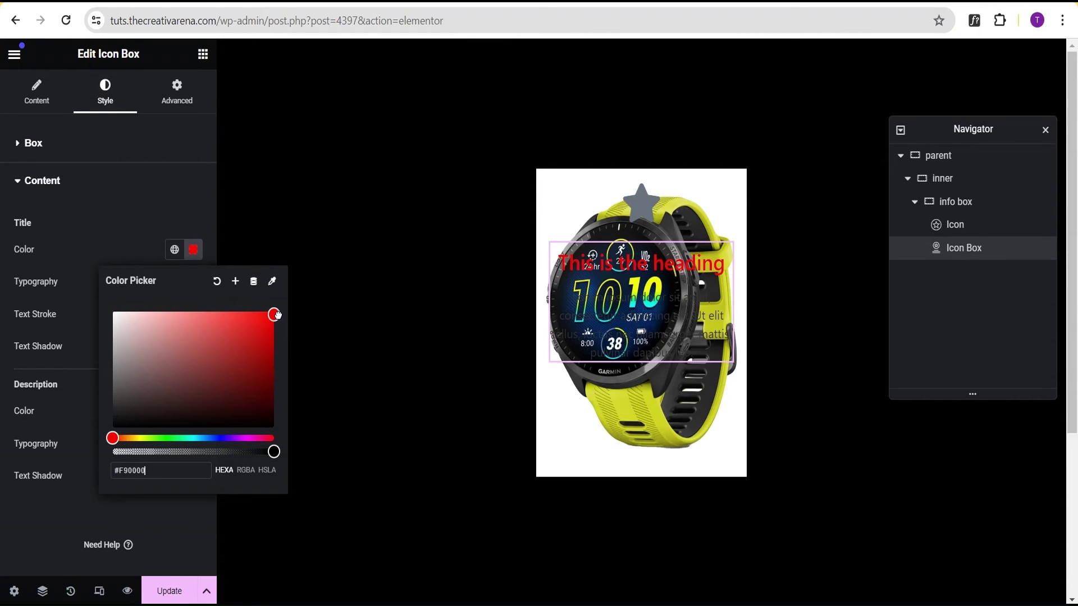
{"action": "left_click", "coordinate": [88, 233]}
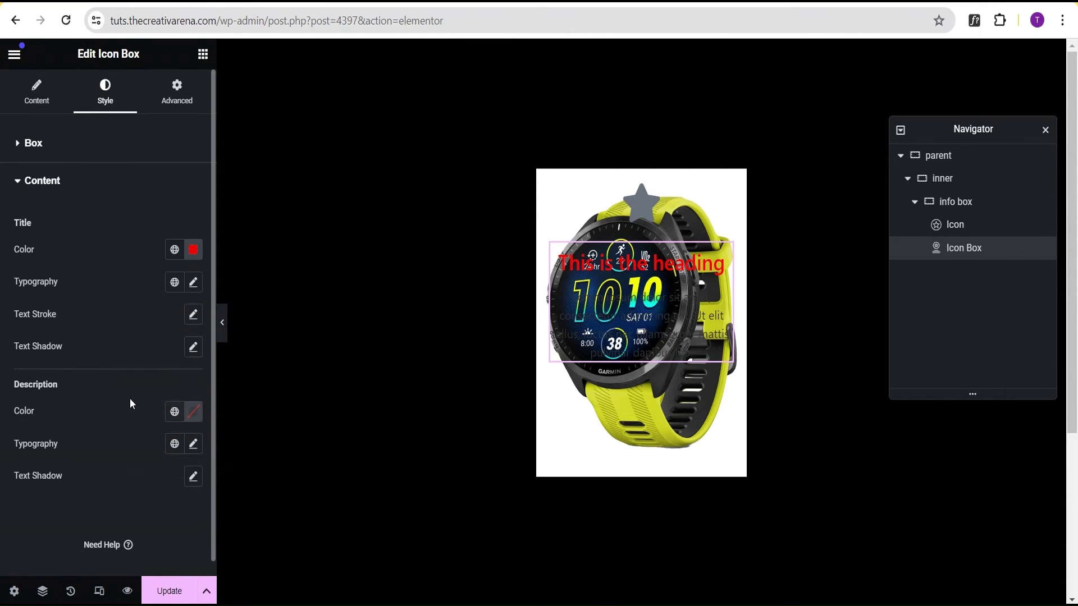
Set the Icon Box description colour to white
{"action": "left_click", "coordinate": [193, 411]}
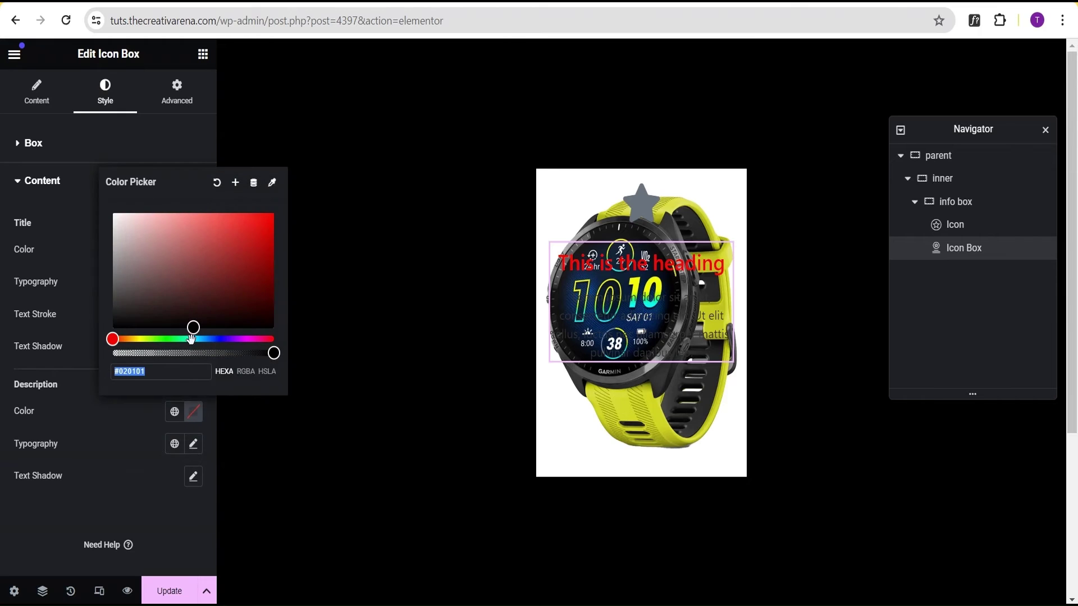
{"action": "left_click_drag", "start_coordinate": [193, 328], "coordinate": [65, 167]}
{"action": "left_click", "coordinate": [83, 273]}
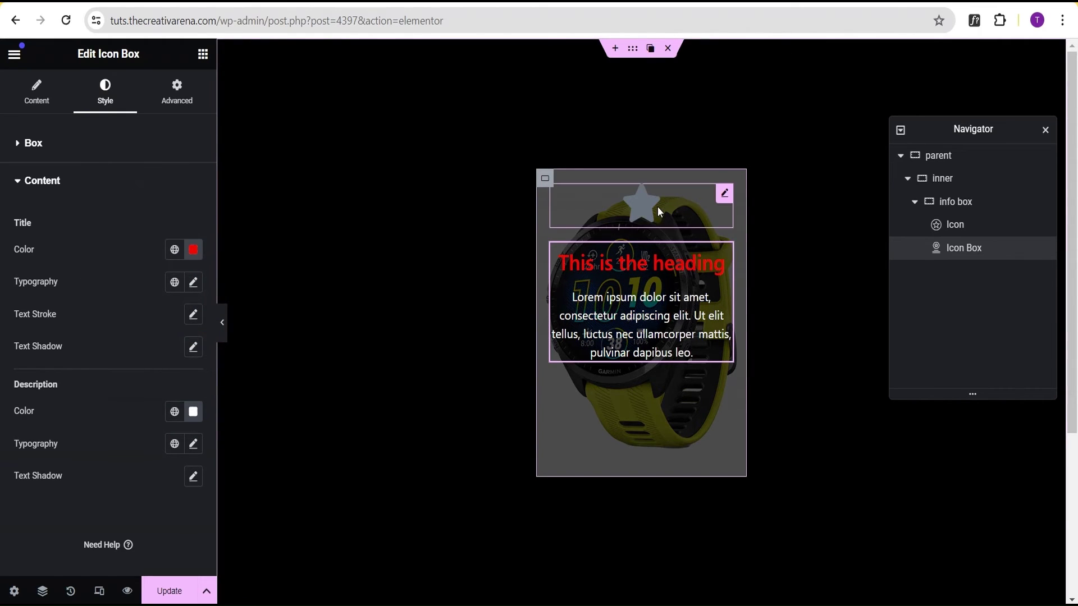
Select the icon and set its view to Stacked
{"action": "left_click", "coordinate": [726, 194]}
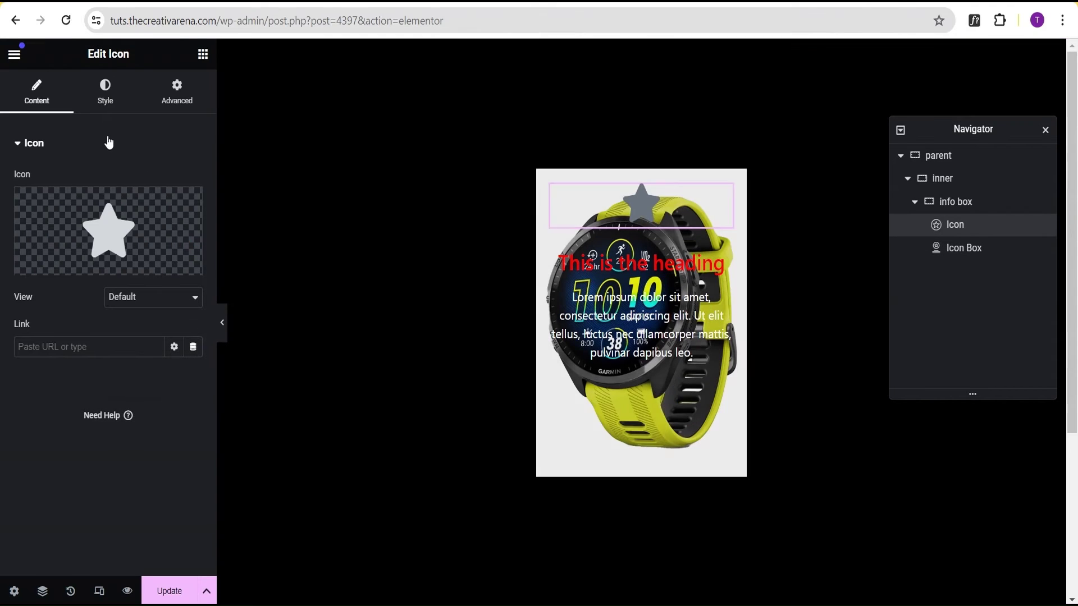
{"action": "left_click", "coordinate": [136, 298]}
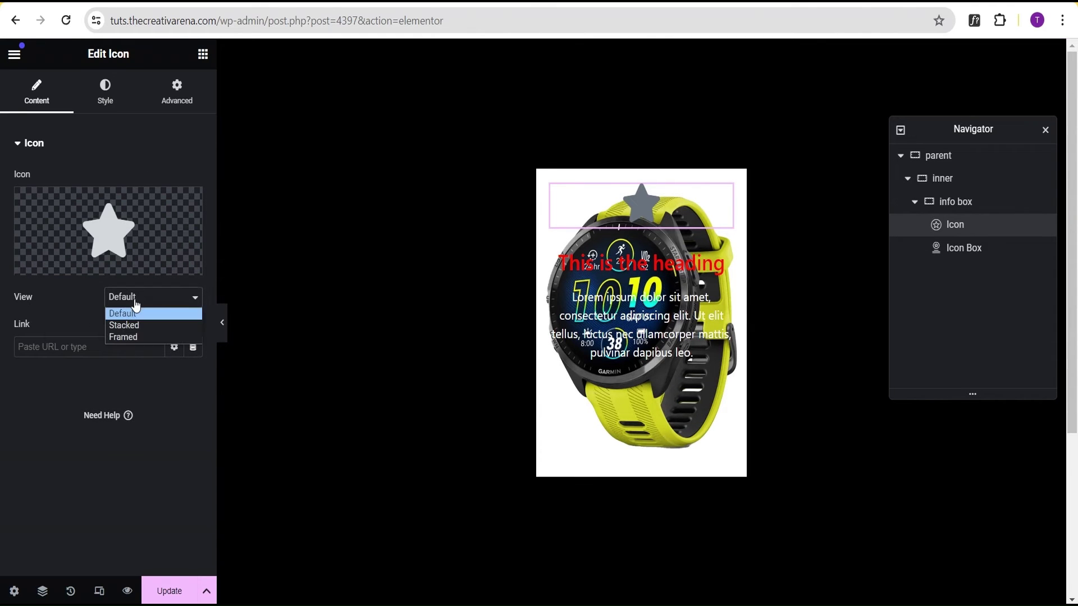
{"action": "left_click", "coordinate": [136, 325]}
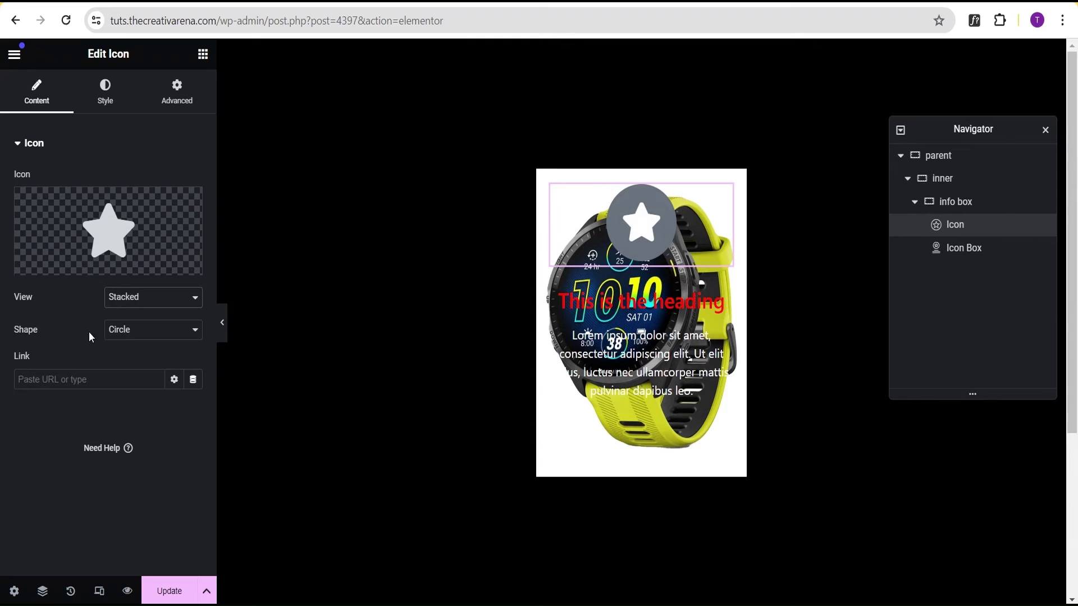
Replace the star with the Info icon found by searching 'info' in the Icon Library
{"action": "left_click", "coordinate": [112, 236]}
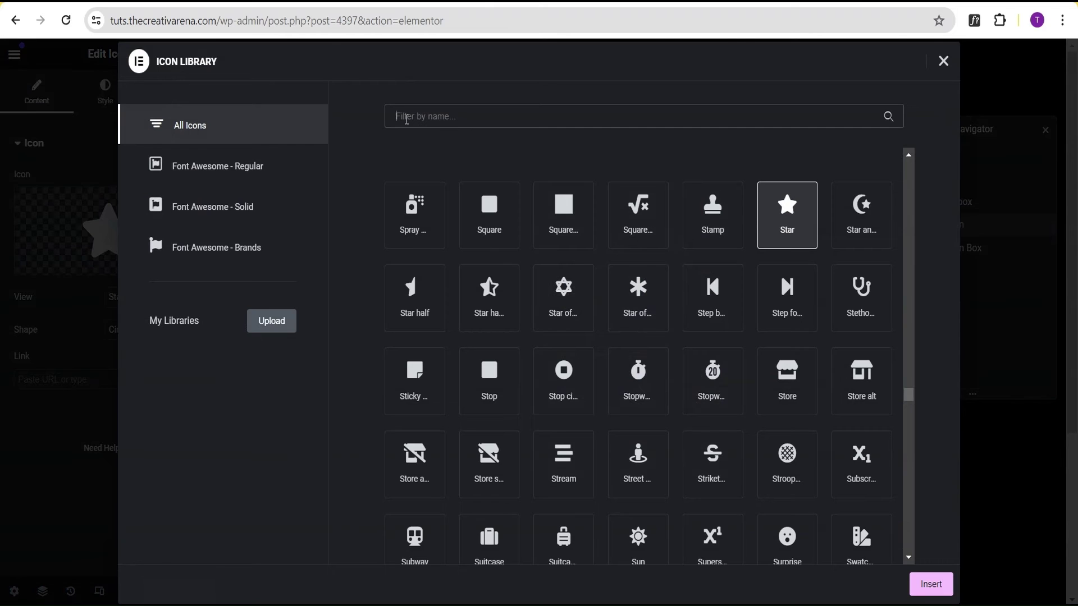
{"action": "left_click", "coordinate": [407, 120]}
{"action": "type", "text": "info"}
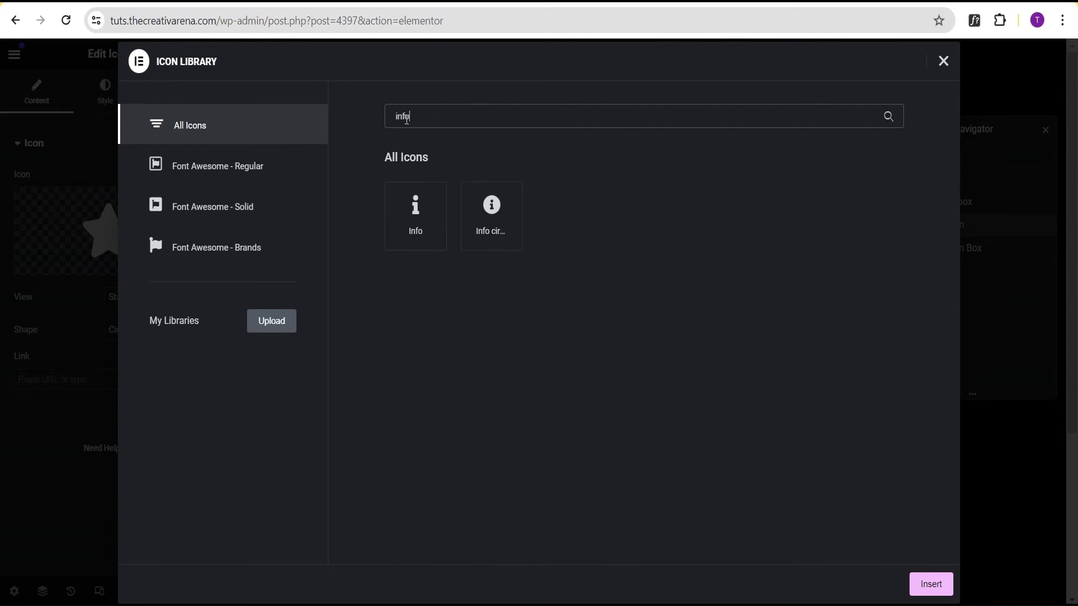
{"action": "left_click", "coordinate": [407, 200]}
{"action": "left_click", "coordinate": [932, 587]}
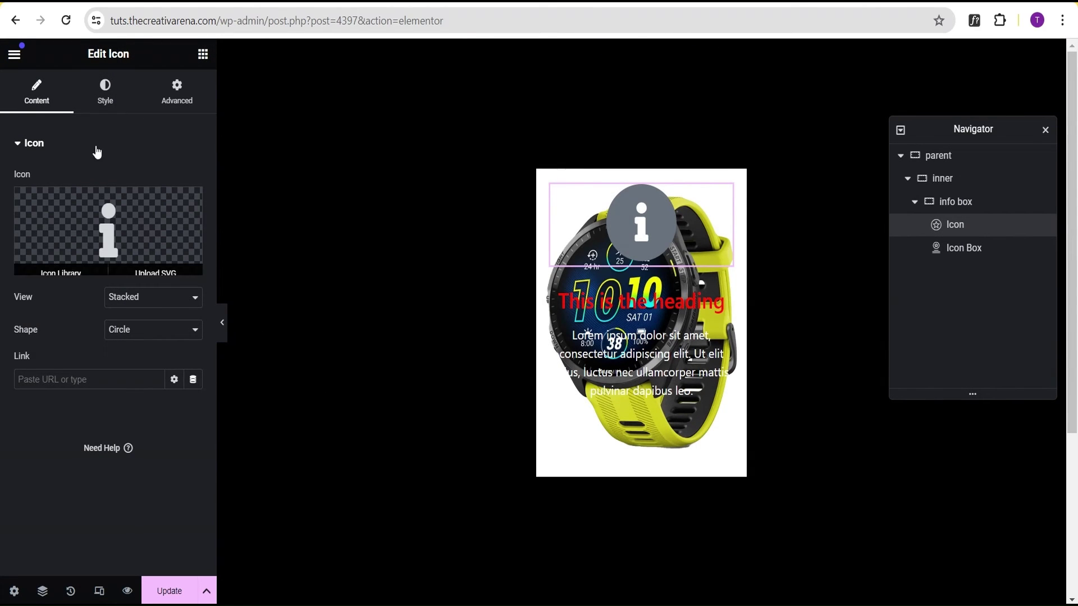
{"action": "left_click", "coordinate": [104, 102]}
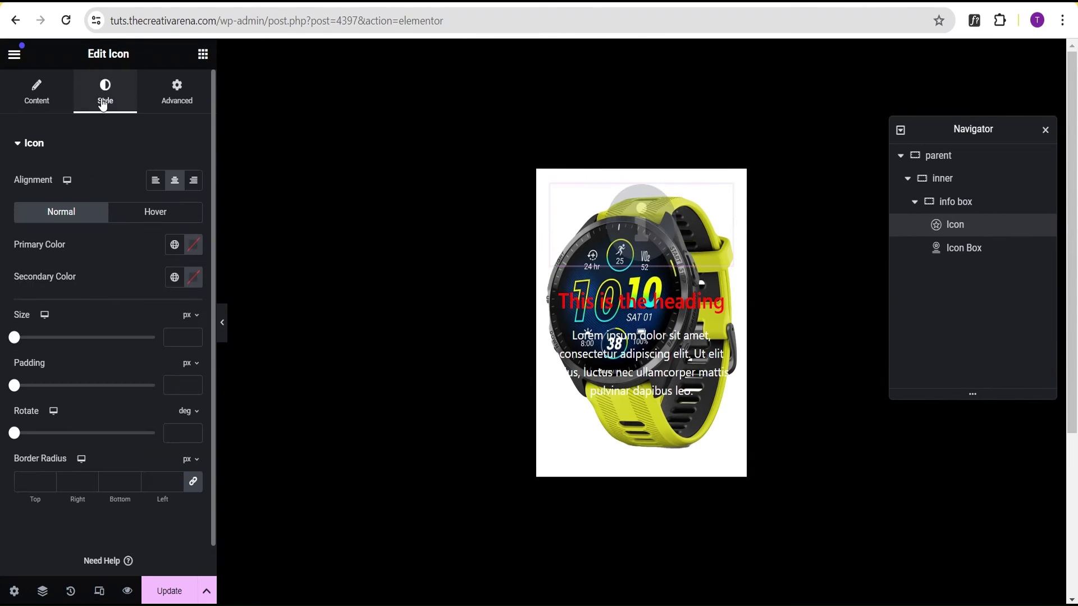
Make the info icon red, 20 px in size and left-aligned
{"action": "left_click", "coordinate": [193, 247]}
{"action": "left_click_drag", "start_coordinate": [193, 421], "coordinate": [275, 311]}
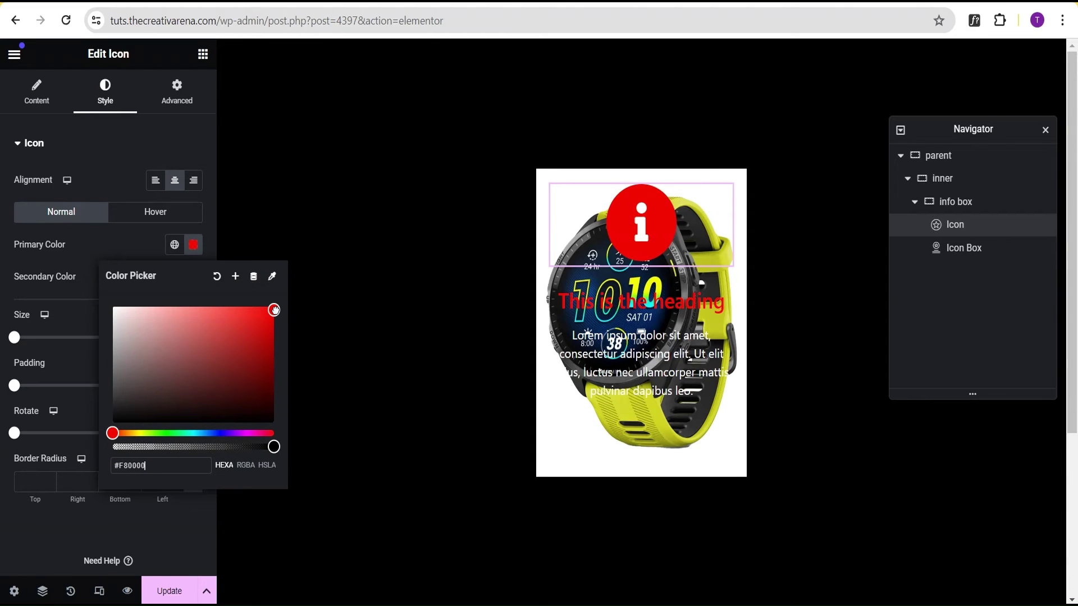
{"action": "left_click", "coordinate": [108, 238]}
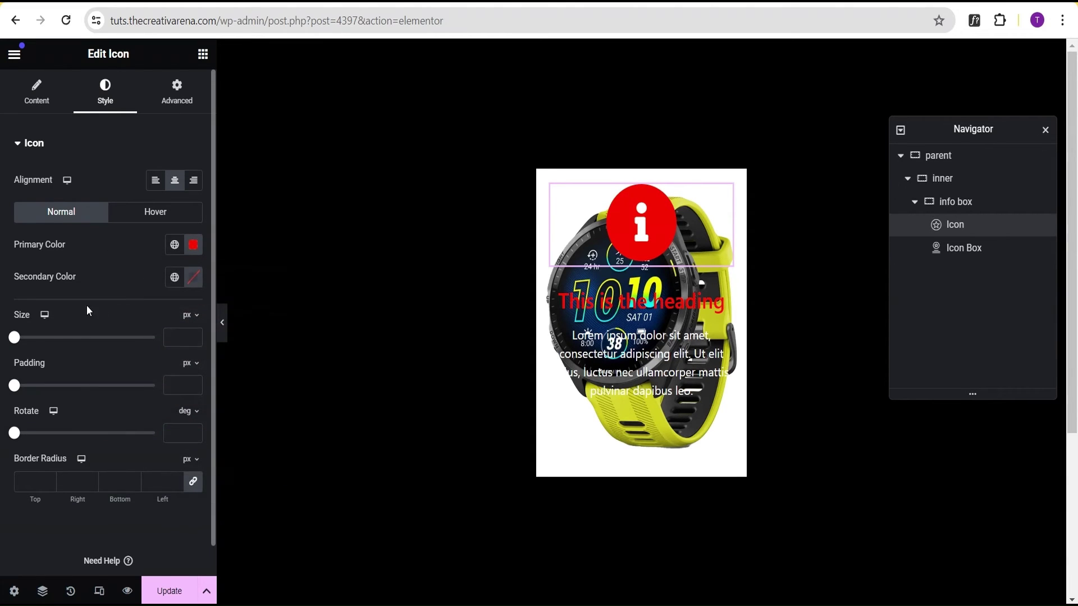
{"action": "left_click", "coordinate": [170, 337]}
{"action": "type", "text": "20"}
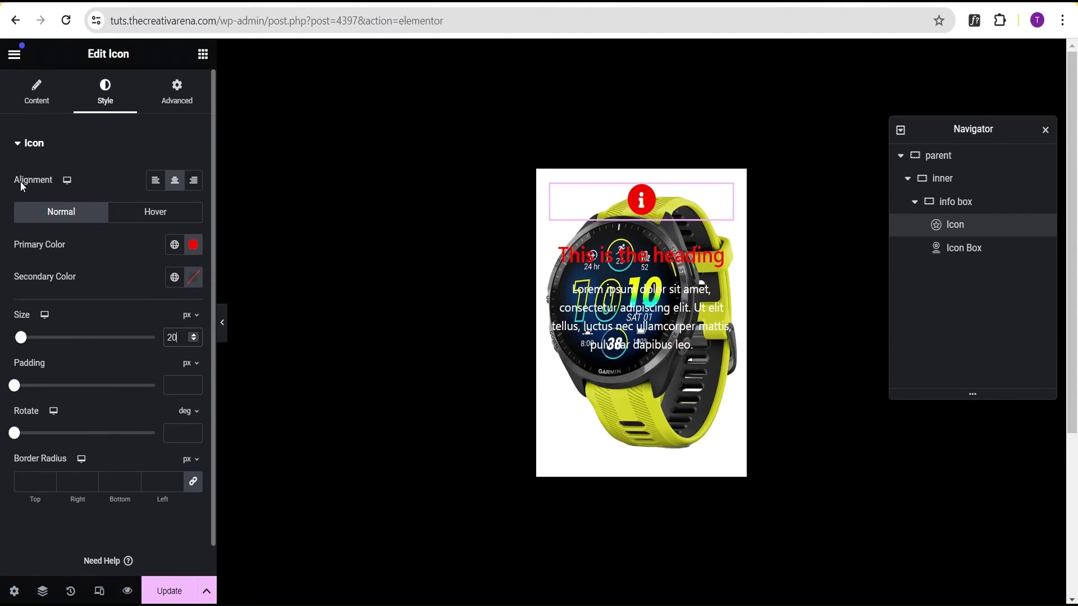
{"action": "left_click", "coordinate": [155, 181]}
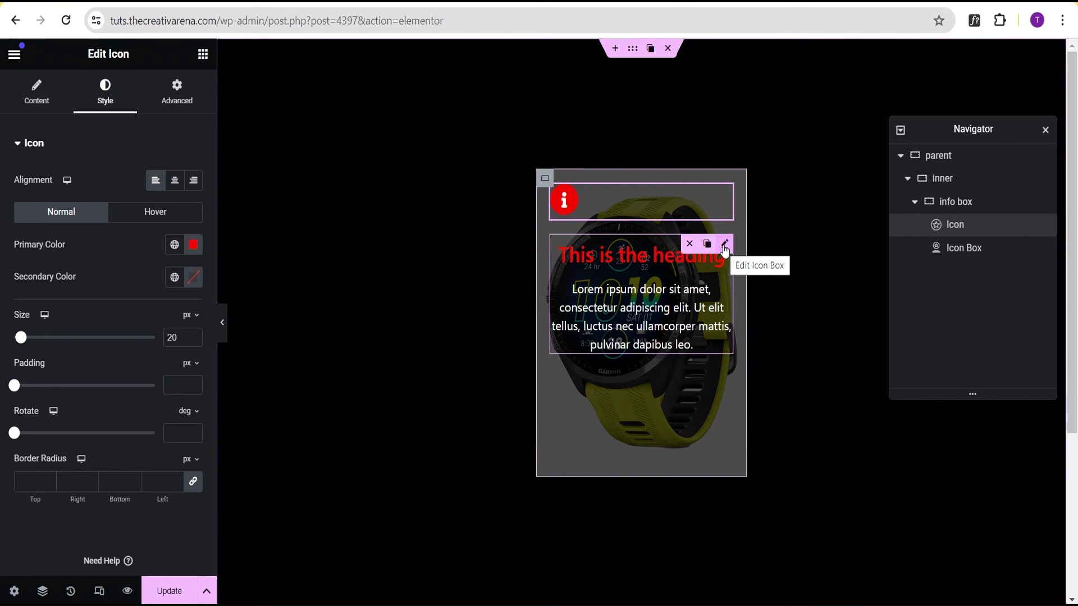
Left-align the Icon Box heading and description, then select the info box container
{"action": "left_click", "coordinate": [725, 246]}
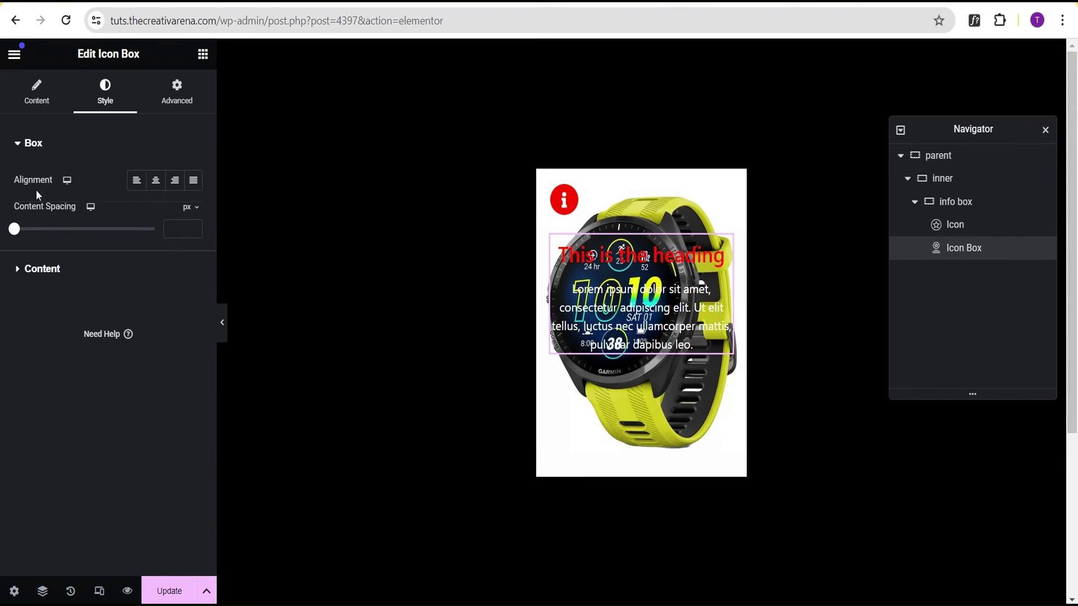
{"action": "left_click", "coordinate": [136, 181]}
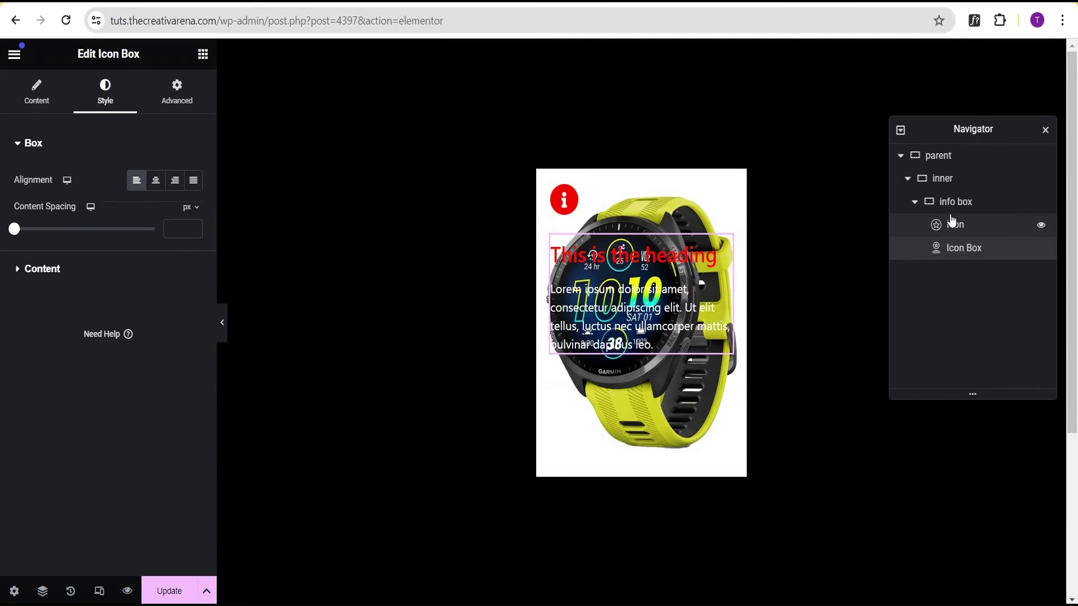
{"action": "left_click", "coordinate": [965, 203]}
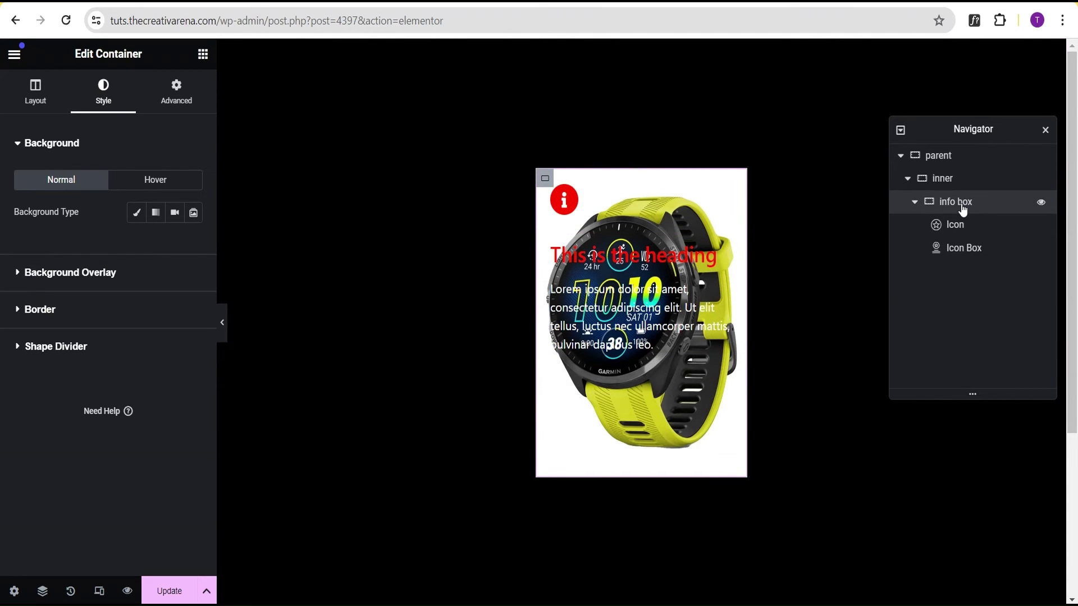
Give the info box an Advanced Transform Offset Y of 330 px and preview the card
{"action": "left_click", "coordinate": [175, 94]}
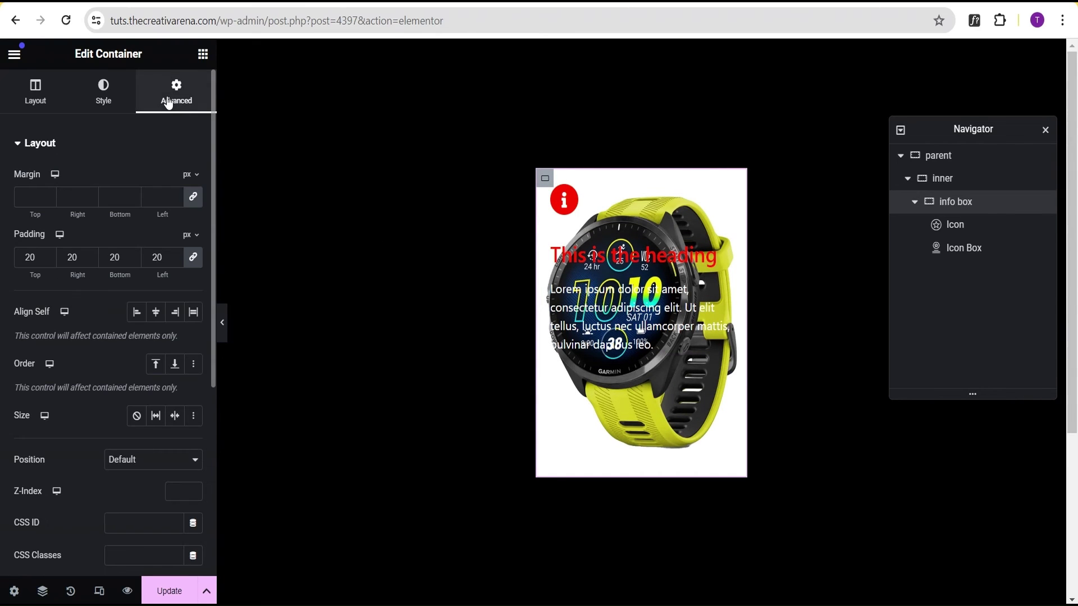
{"action": "scroll", "coordinate": [169, 175], "scroll_direction": "down", "scroll_amount": 5}
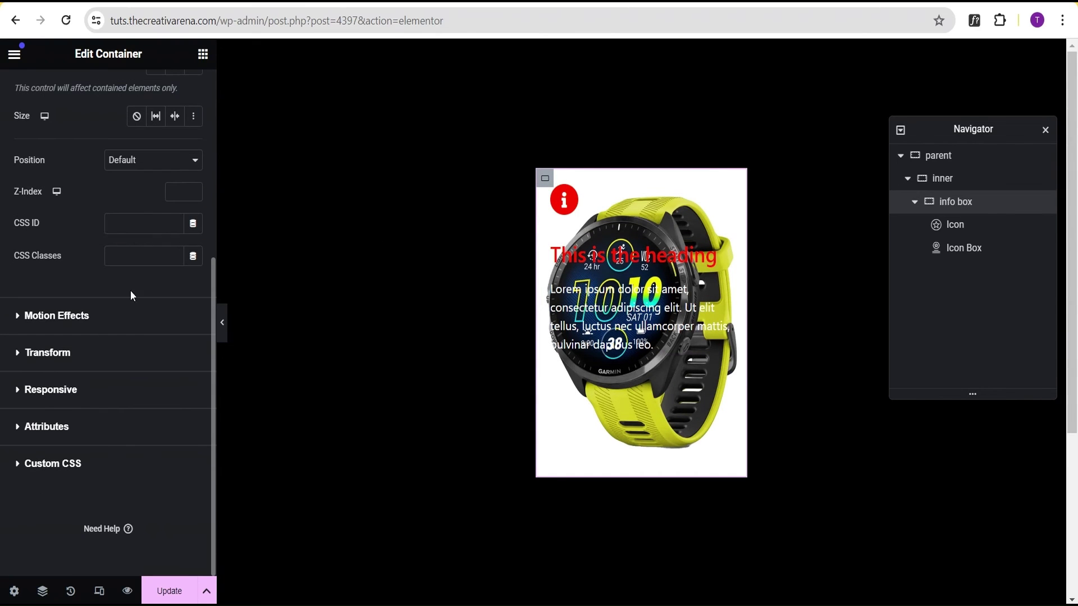
{"action": "left_click", "coordinate": [48, 352]}
{"action": "scroll", "coordinate": [70, 375], "scroll_direction": "down", "scroll_amount": 2}
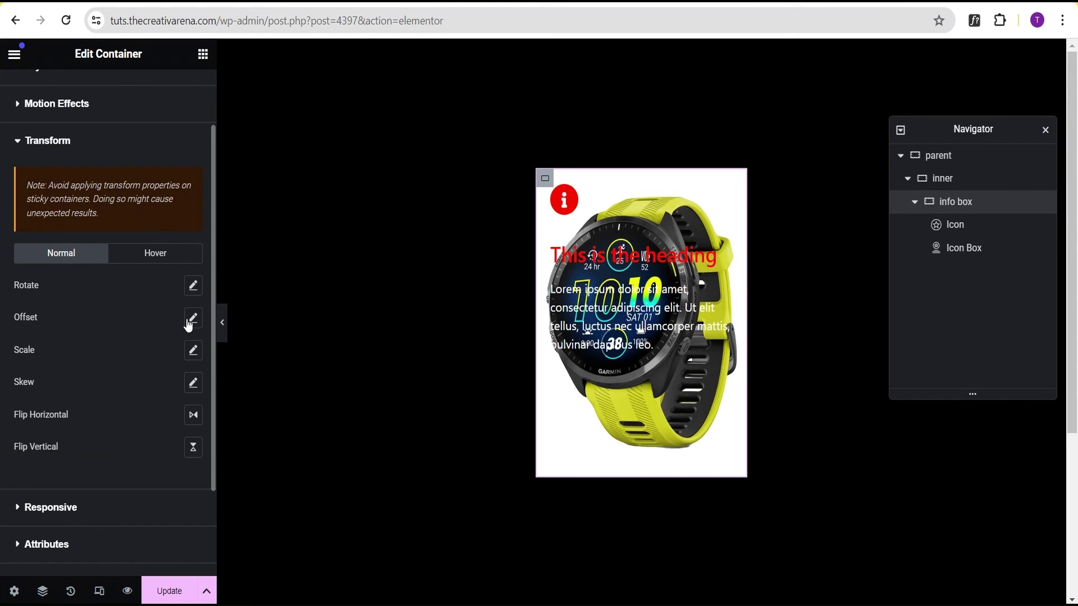
{"action": "left_click", "coordinate": [193, 319]}
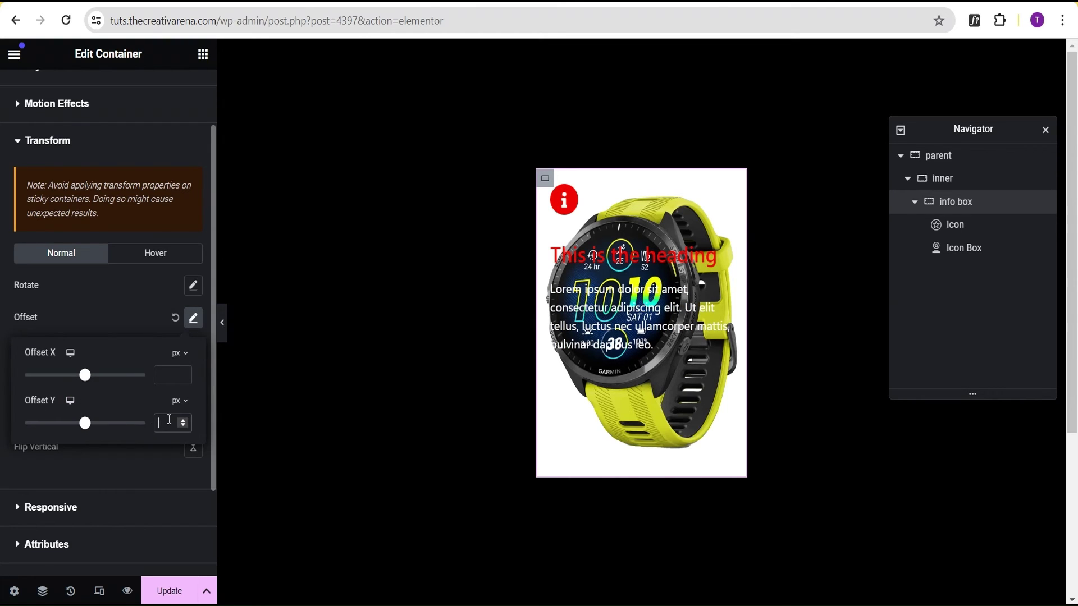
{"action": "type", "text": "320"}
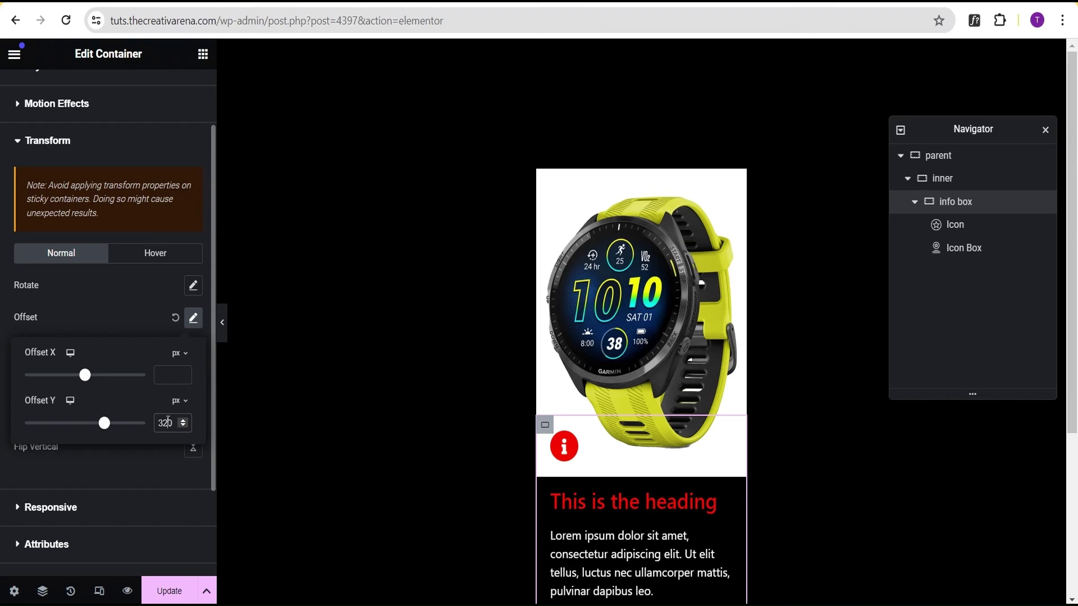
{"action": "scroll", "coordinate": [629, 505], "scroll_direction": "down", "scroll_amount": 1}
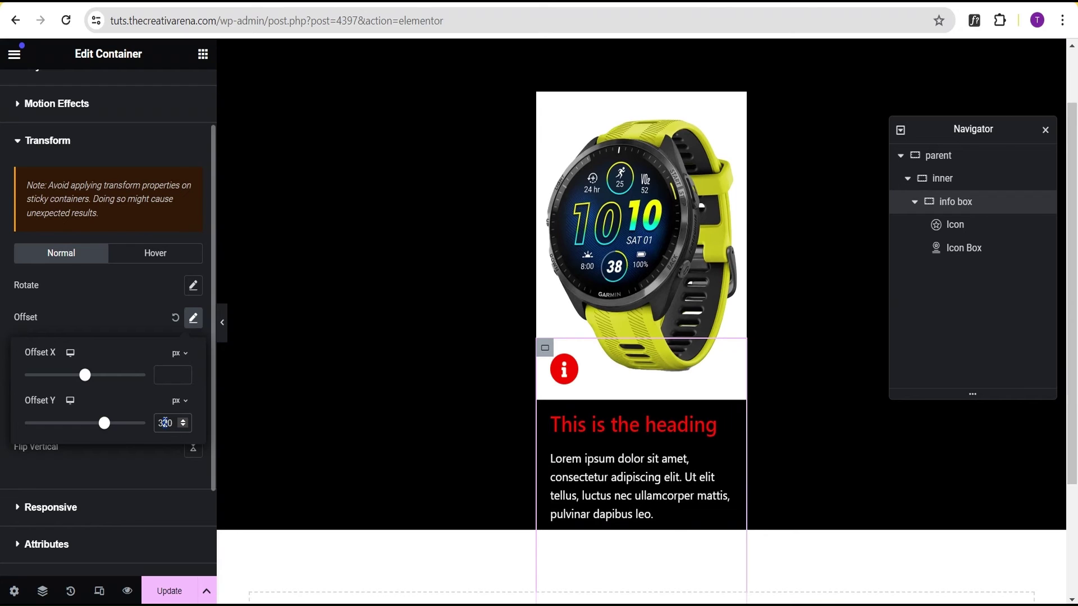
{"action": "scroll", "coordinate": [165, 422], "scroll_direction": "up", "scroll_amount": 10}
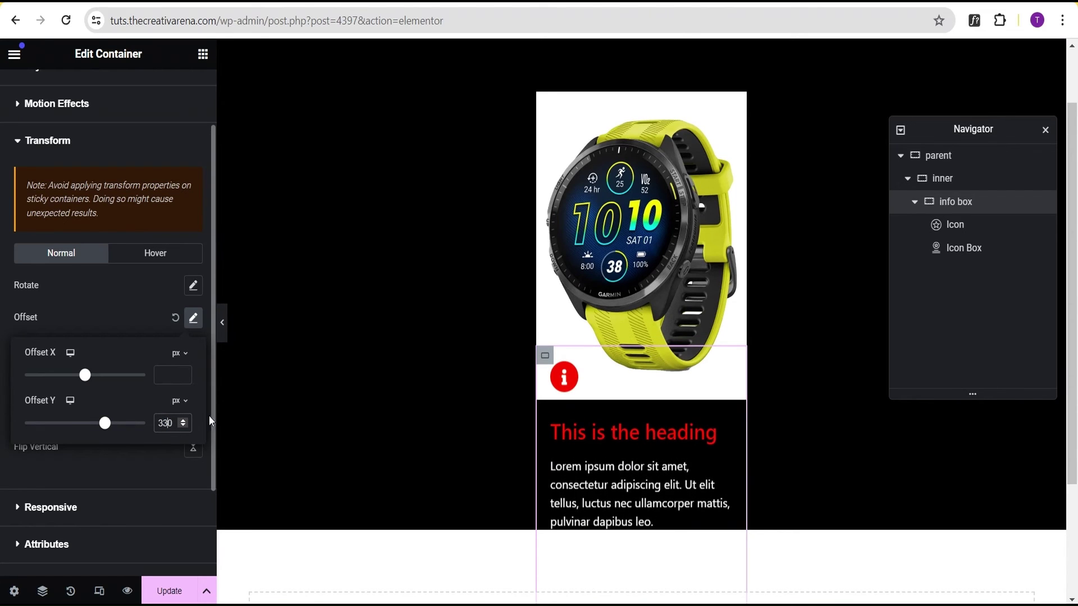
{"action": "left_click", "coordinate": [222, 324]}
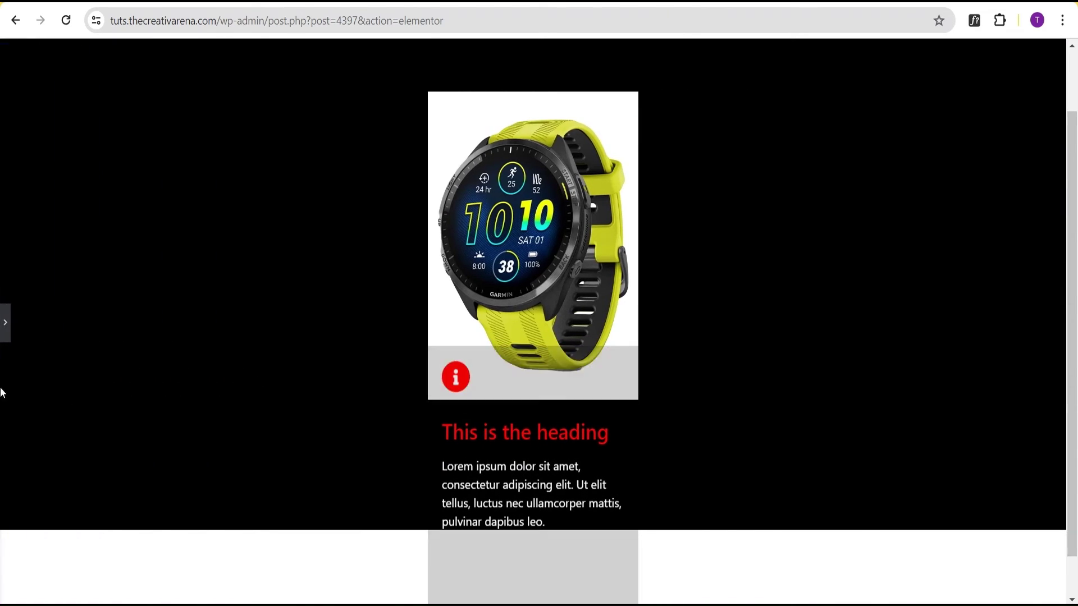
{"action": "left_click", "coordinate": [5, 323]}
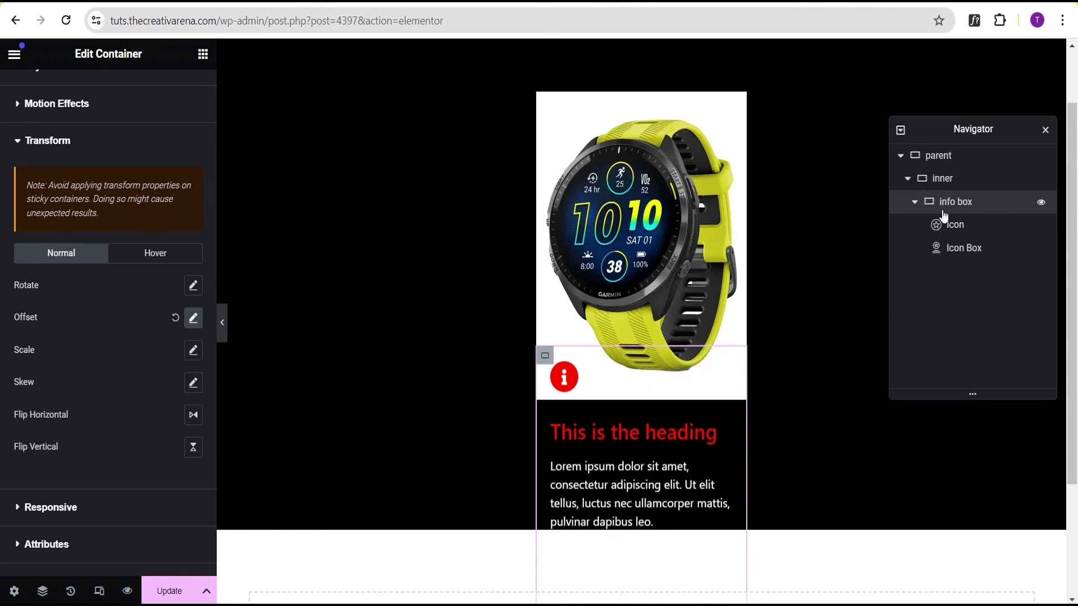
Set the inner container's Overflow to Hidden under Additional Options, then reselect the info box
{"action": "left_click", "coordinate": [944, 180]}
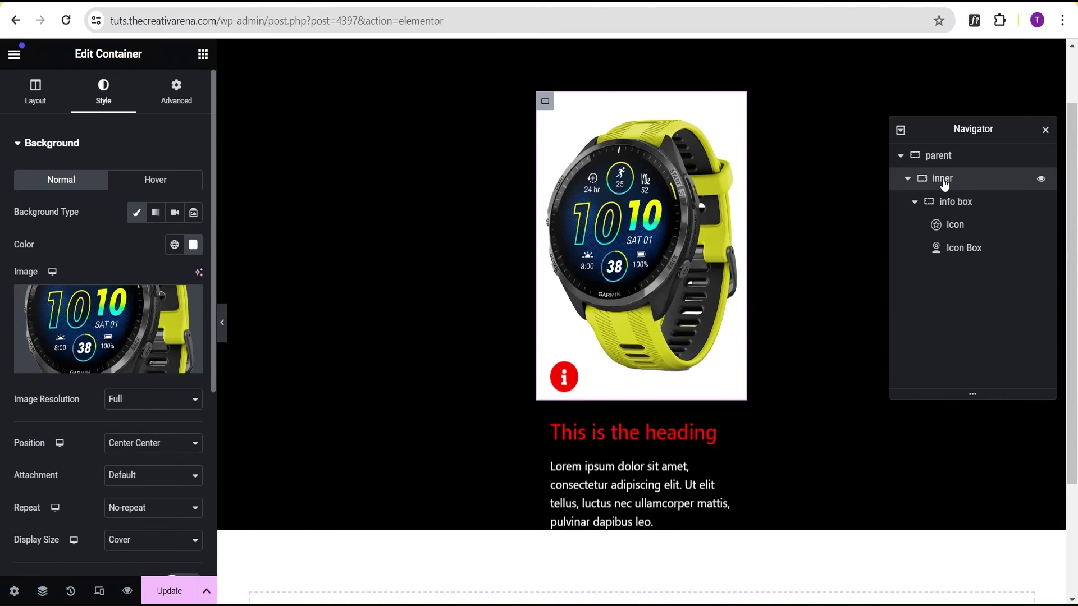
{"action": "left_click", "coordinate": [32, 109]}
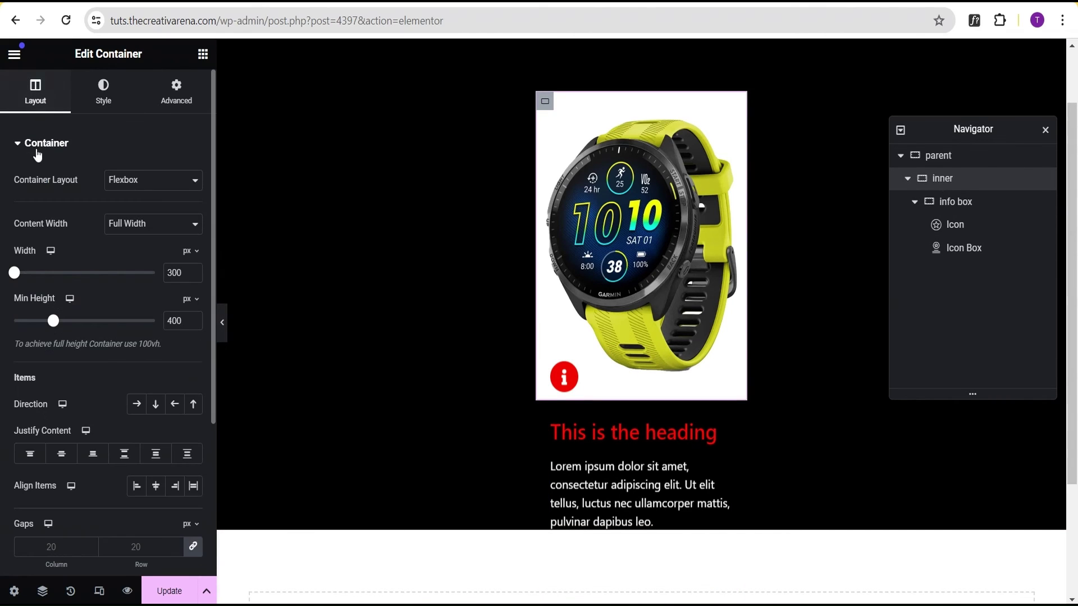
{"action": "left_click", "coordinate": [16, 149]}
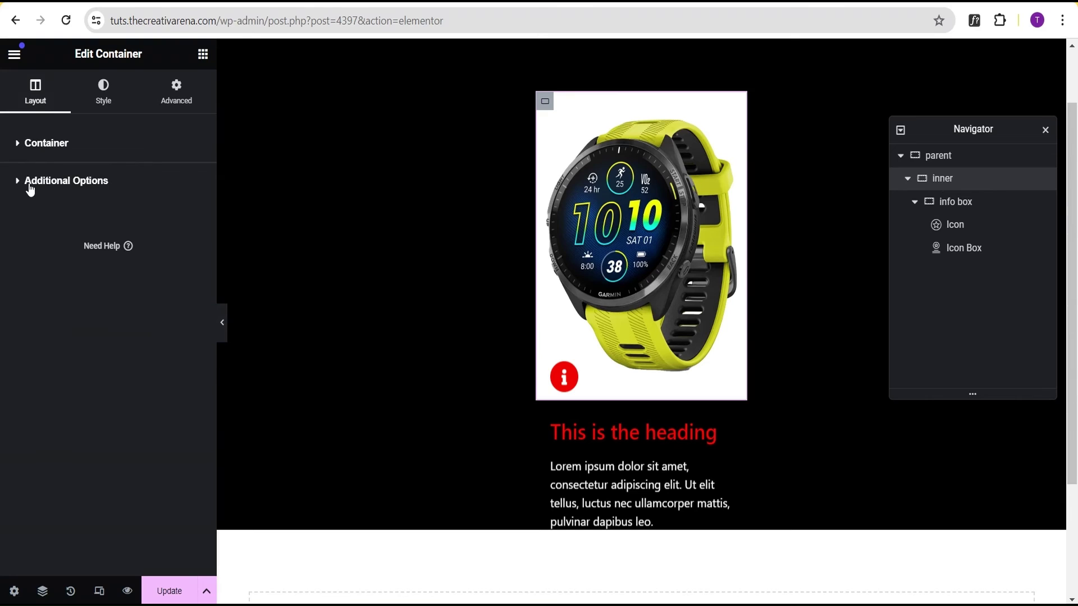
{"action": "left_click", "coordinate": [31, 189]}
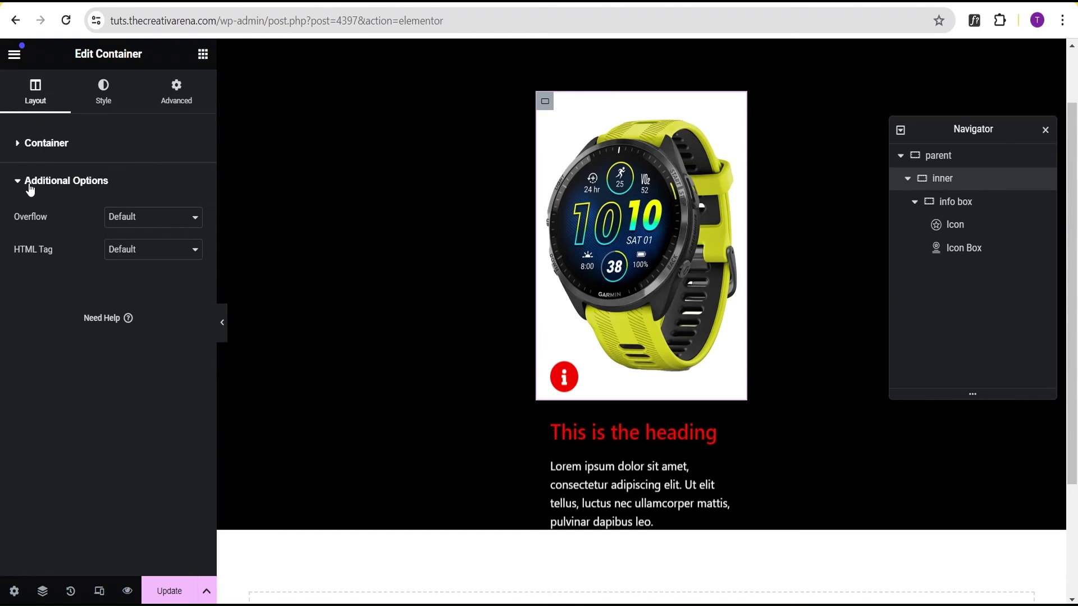
{"action": "left_click", "coordinate": [122, 220]}
{"action": "left_click", "coordinate": [126, 244]}
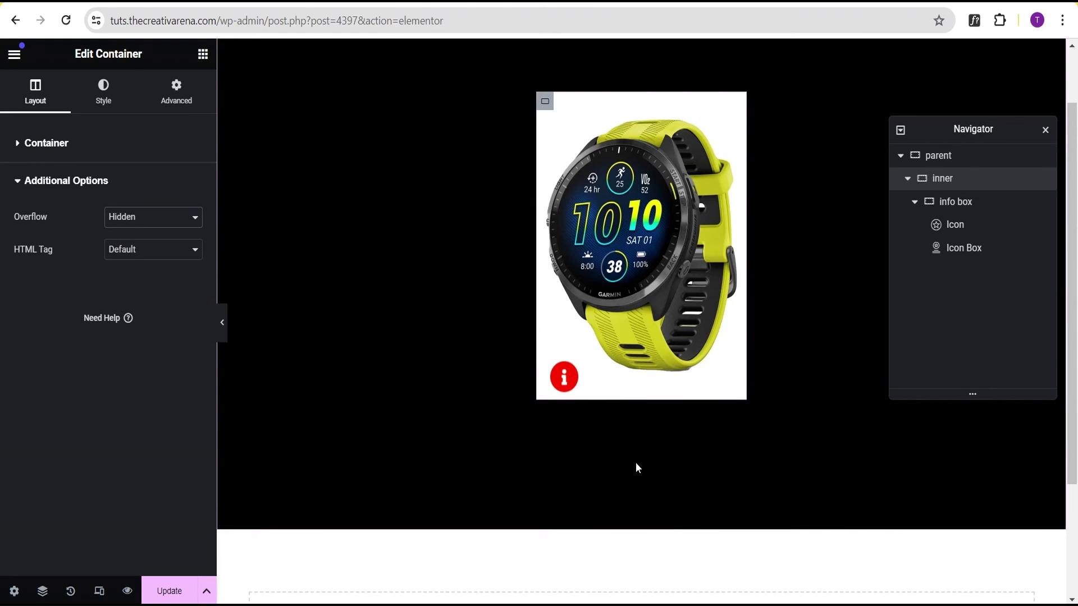
{"action": "left_click", "coordinate": [958, 206]}
Review the info box's normal-state Transform offset and preview the card
{"action": "left_click", "coordinate": [124, 147]}
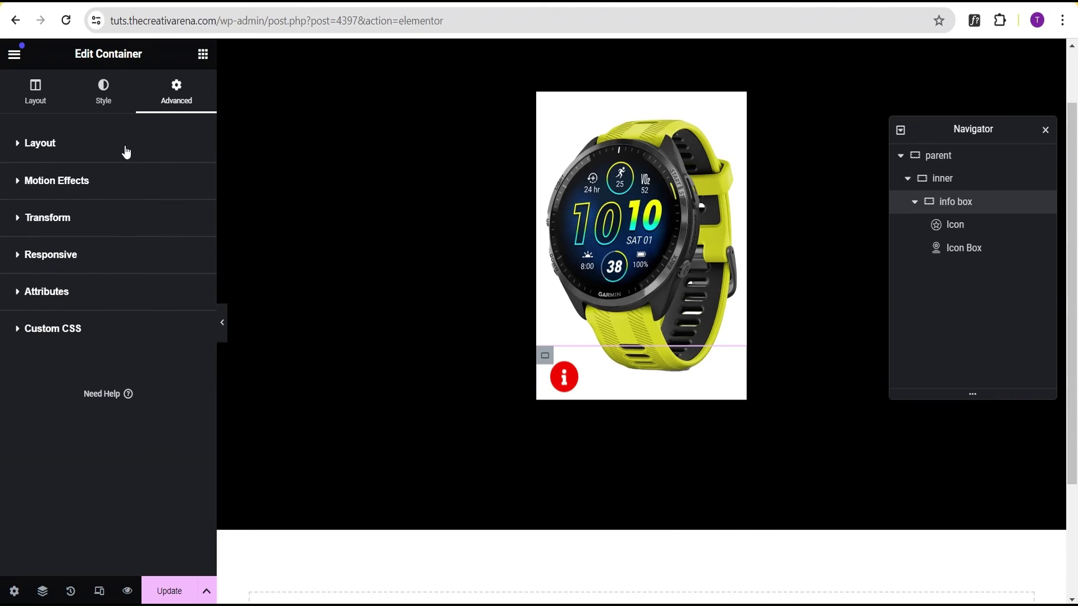
{"action": "left_click", "coordinate": [111, 230]}
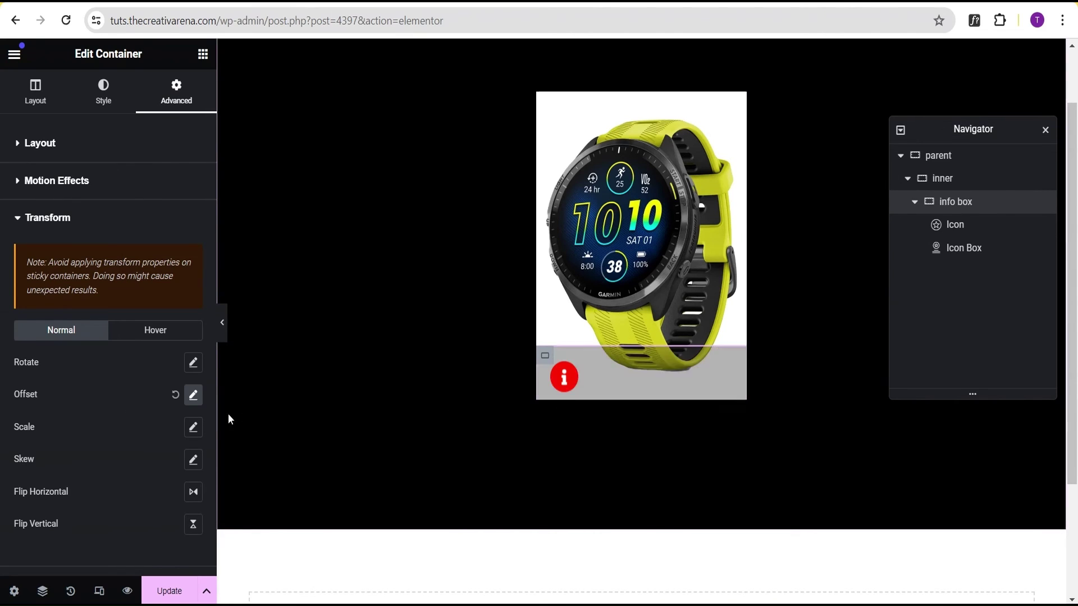
{"action": "left_click", "coordinate": [193, 396]}
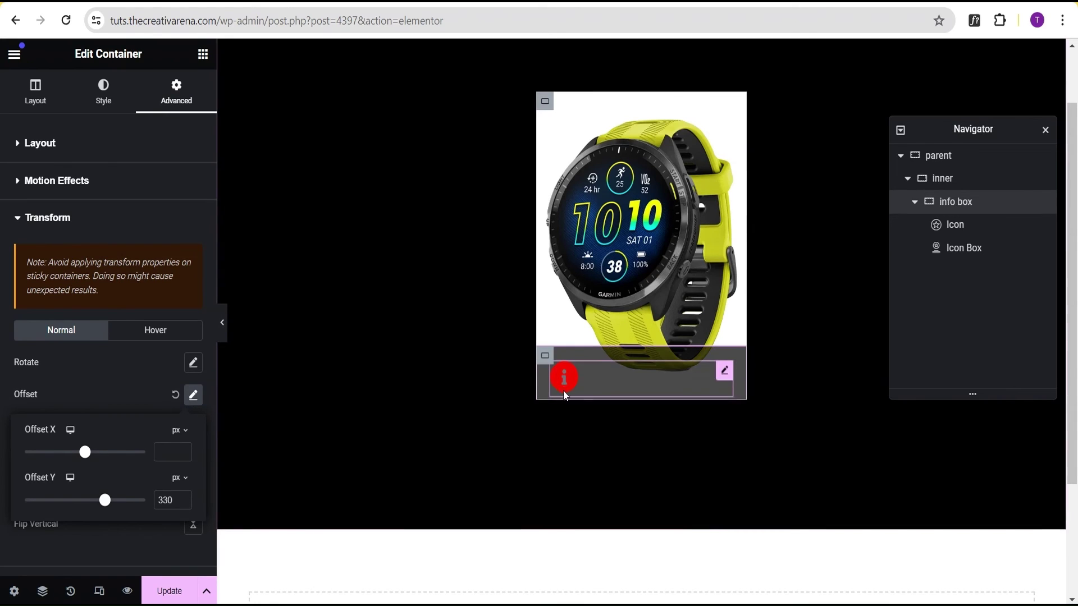
{"action": "left_click", "coordinate": [225, 326]}
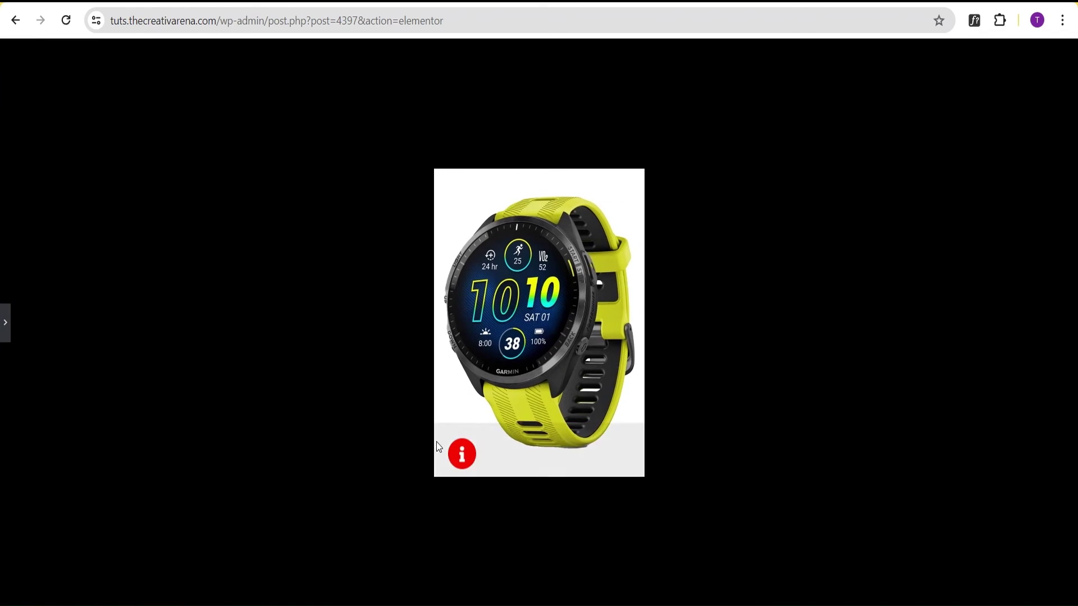
{"action": "left_click", "coordinate": [6, 323]}
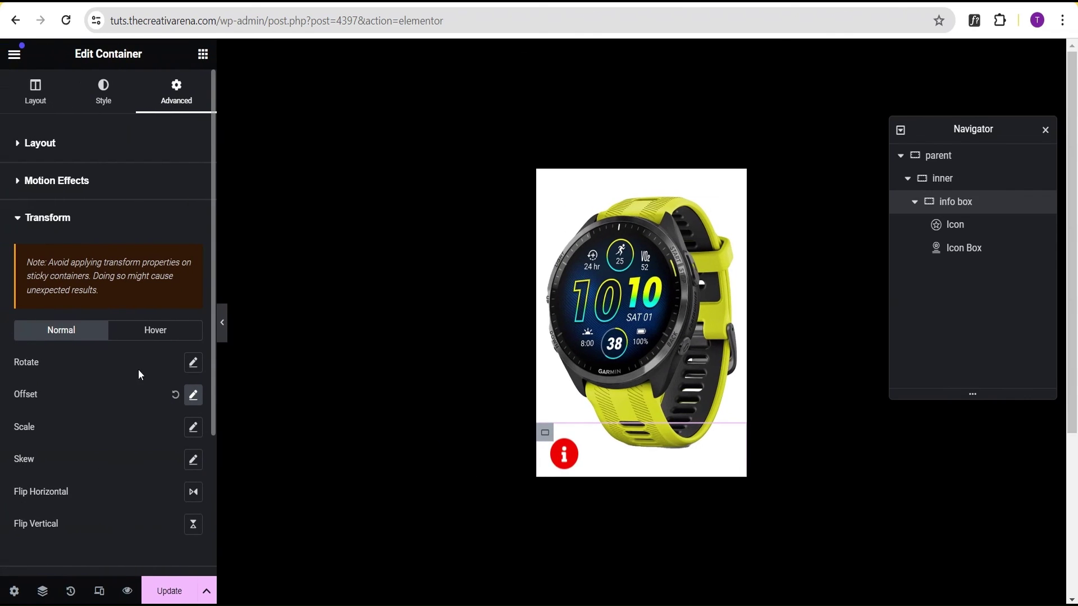
Set the hover-state Offset Y to 0 with an 800 ms transition duration, then preview
{"action": "left_click", "coordinate": [152, 331]}
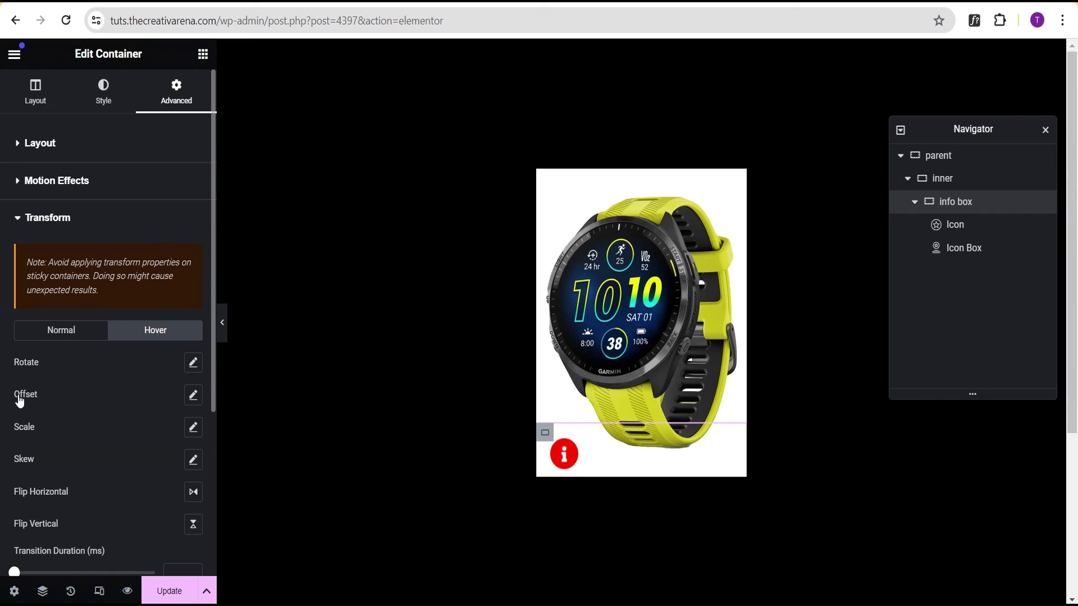
{"action": "left_click", "coordinate": [193, 396]}
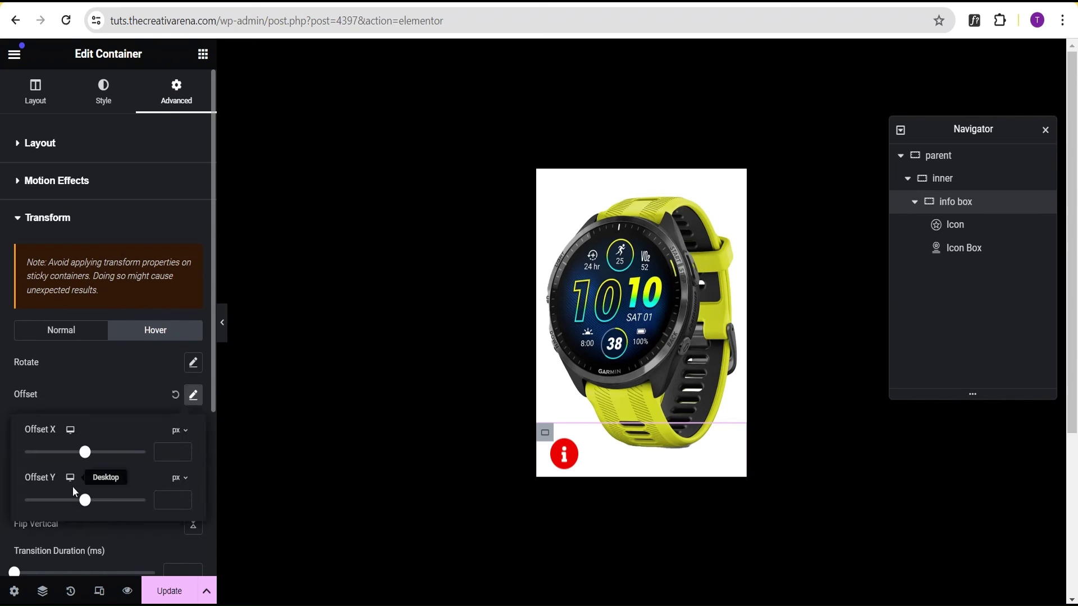
{"action": "left_click", "coordinate": [160, 501]}
{"action": "type", "text": "0"}
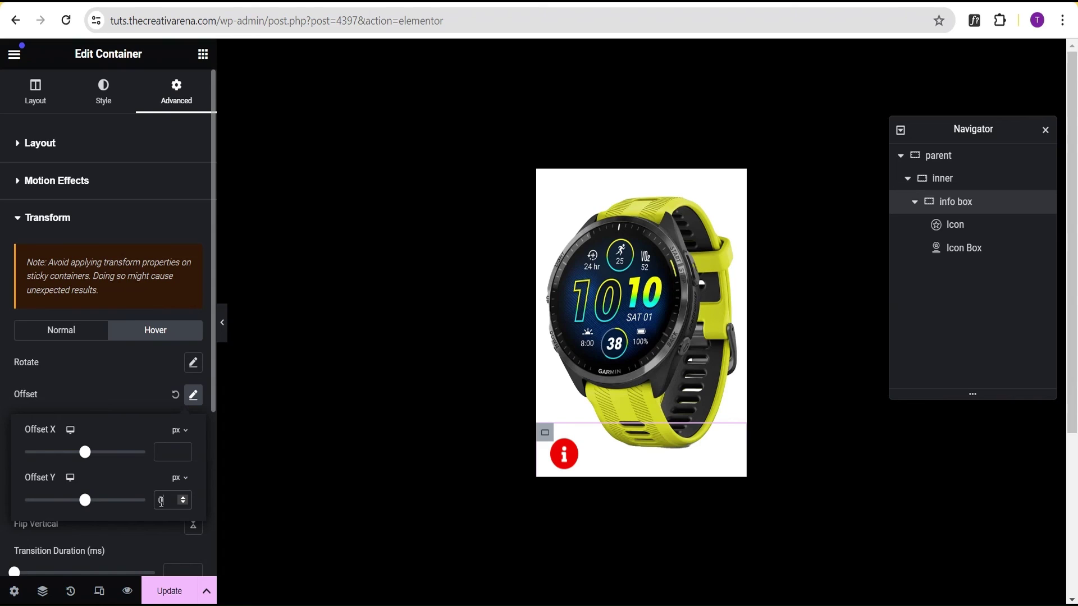
{"action": "left_click", "coordinate": [130, 385]}
{"action": "scroll", "coordinate": [129, 408], "scroll_direction": "down", "scroll_amount": 3}
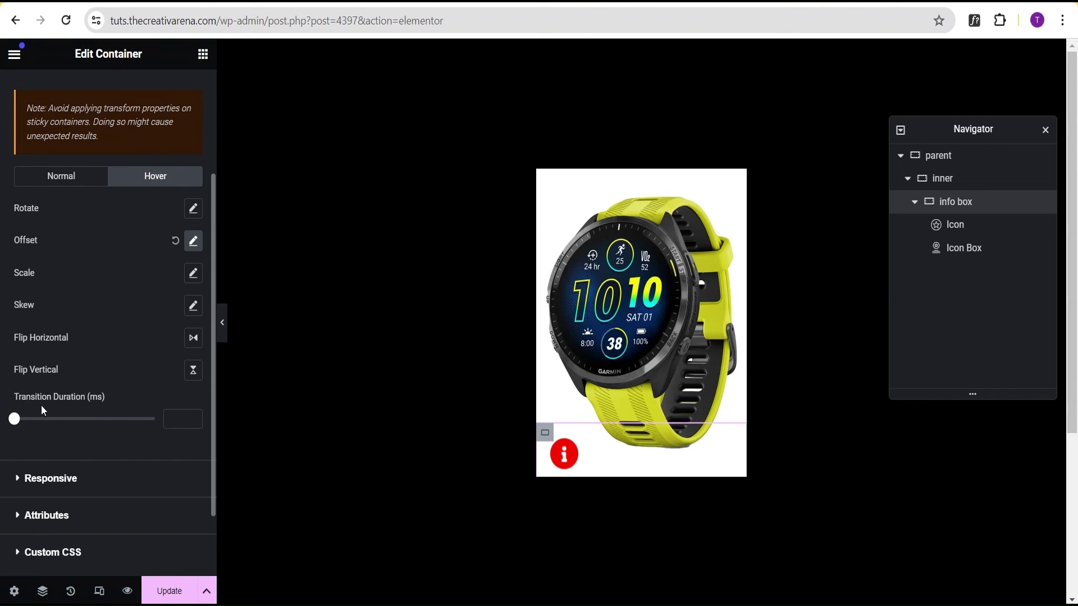
{"action": "left_click", "coordinate": [170, 418]}
{"action": "type", "text": "800"}
{"action": "left_click", "coordinate": [222, 323]}
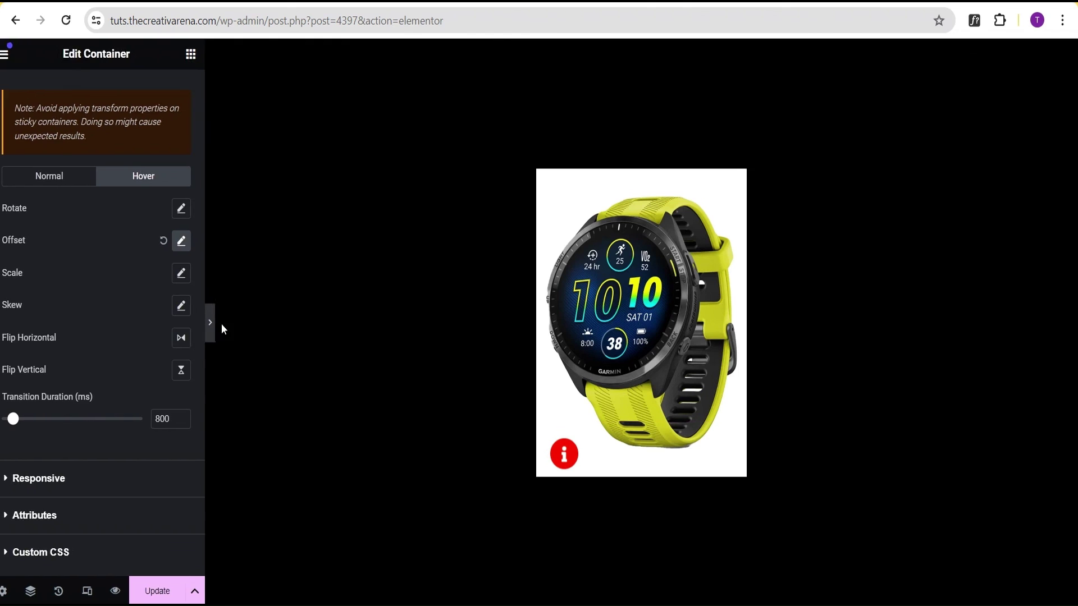
{"action": "mouse_move", "coordinate": [474, 445]}
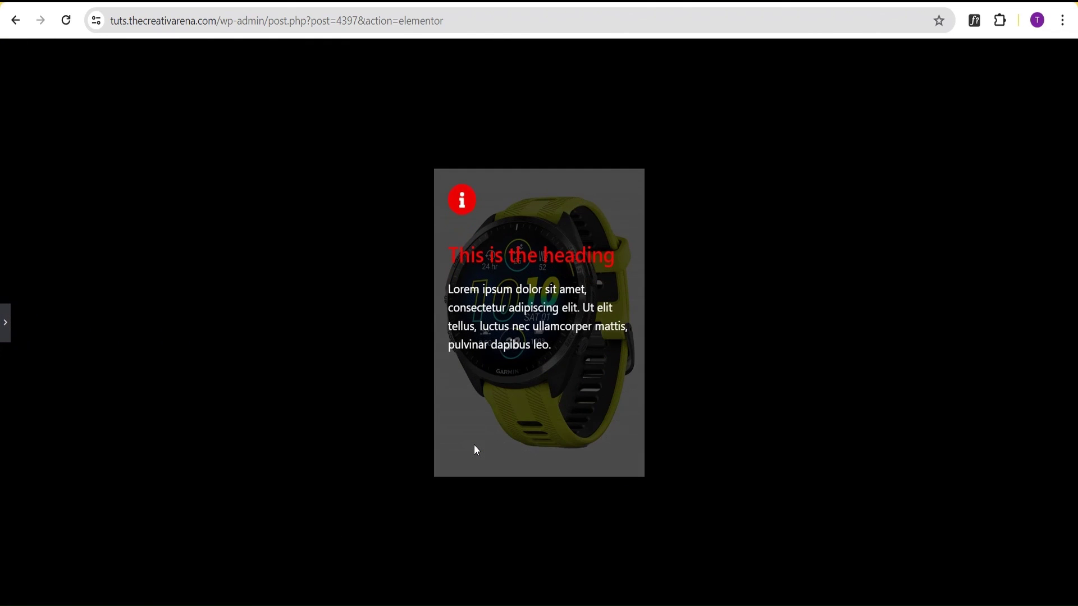